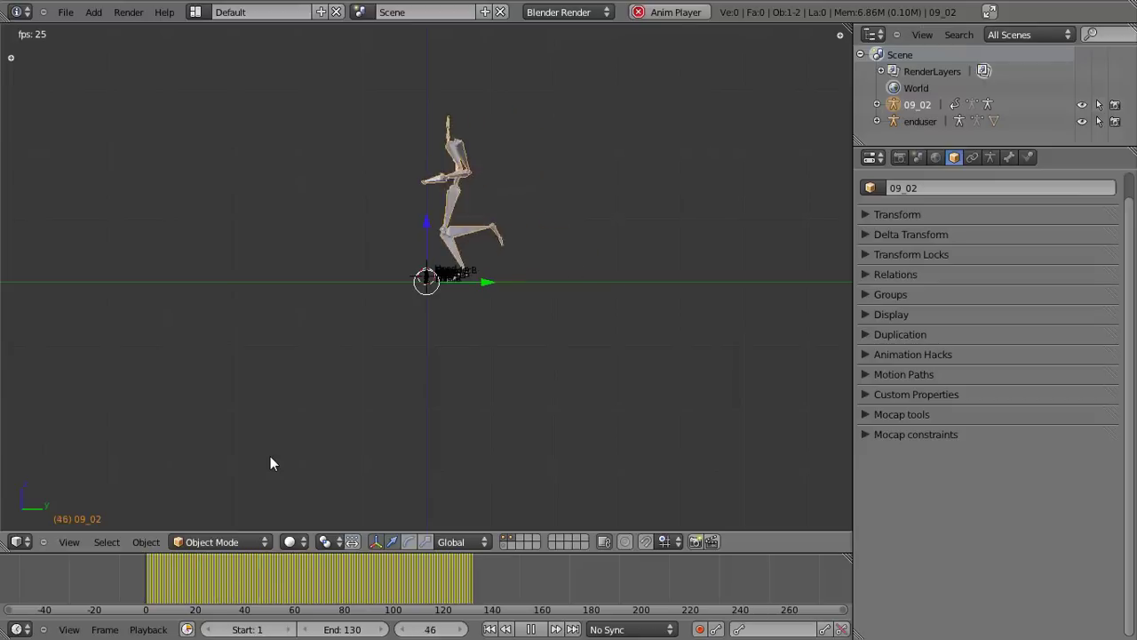
Play and scrub the 09_02 mocap to frame 45, viewing side and front, with Mocap tools expanded
key("KP_1")
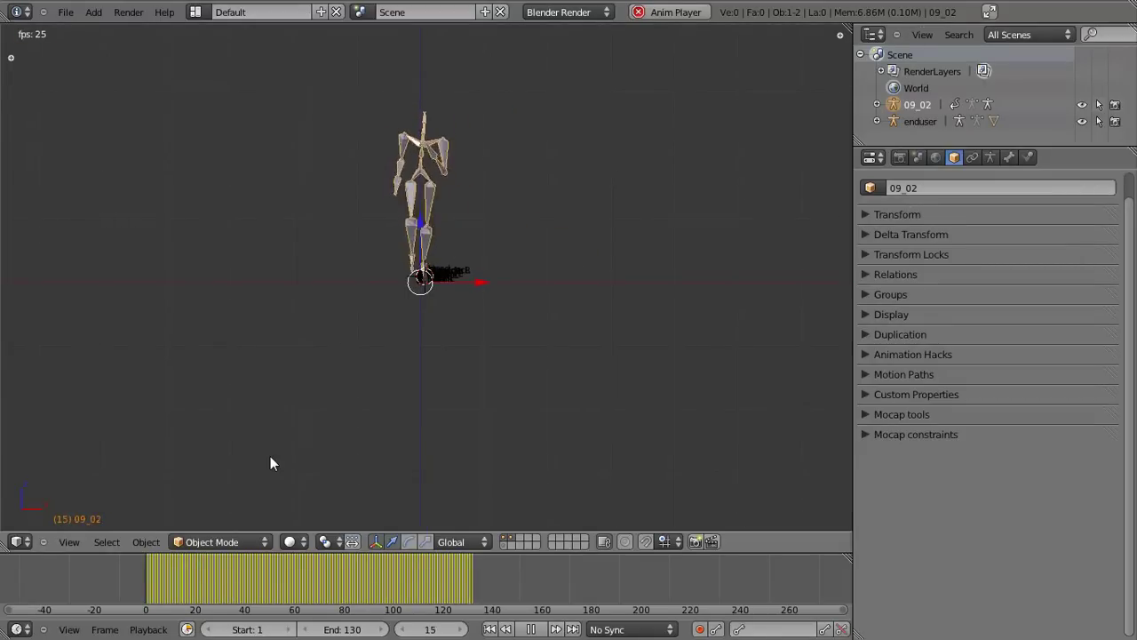
key("KP_3")
key("Escape")
mouse_move(78, 605)
left_mouse_down()
mouse_move(256, 620)
mouse_move(171, 619)
left_mouse_up()
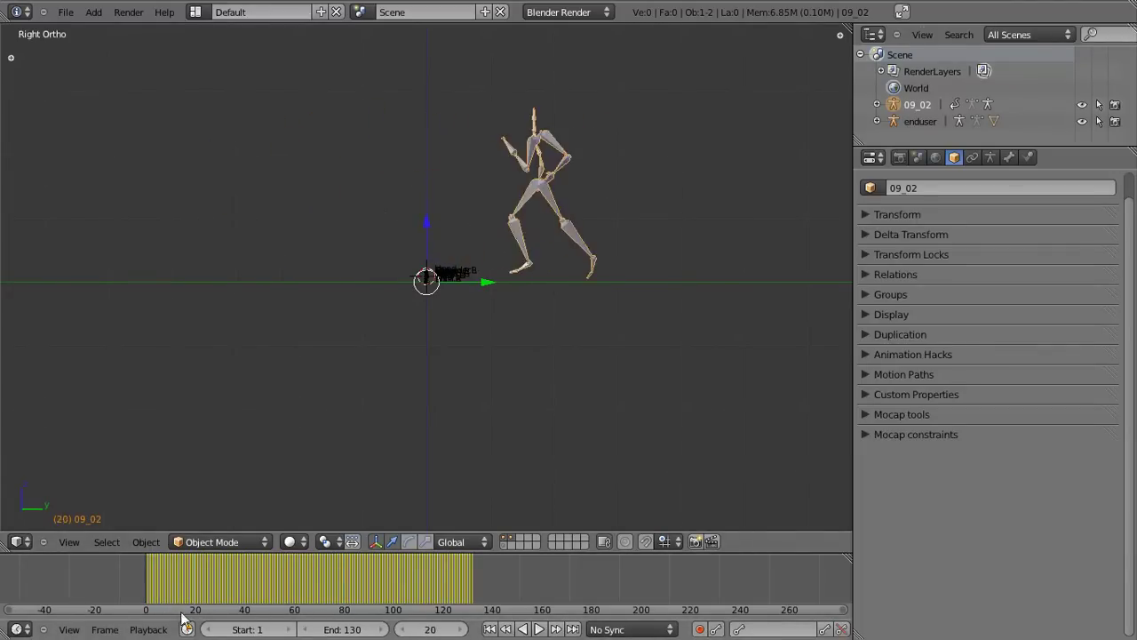
left_click(861, 415)
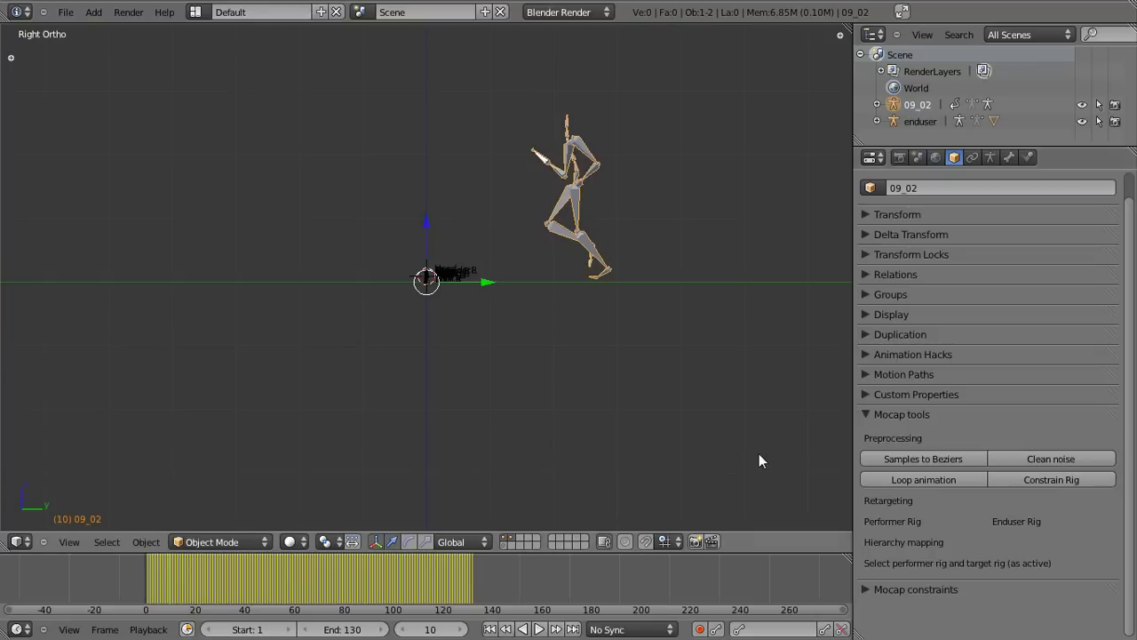
key("KP_1")
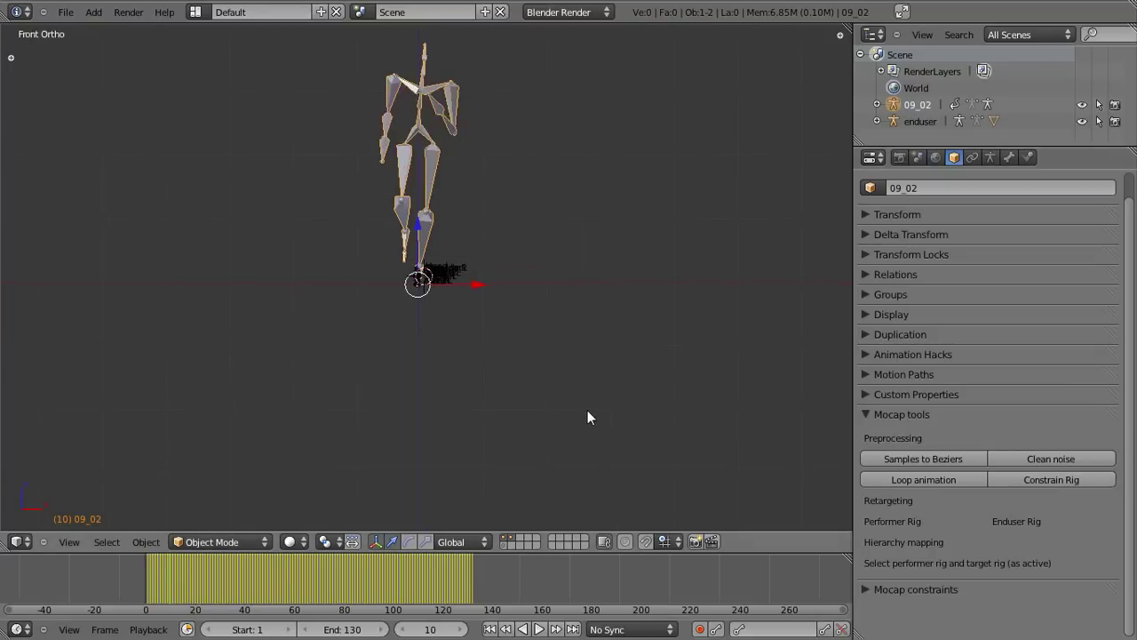
Scale the 09_02 rig up and move it to the right
key("s")
key("Escape")
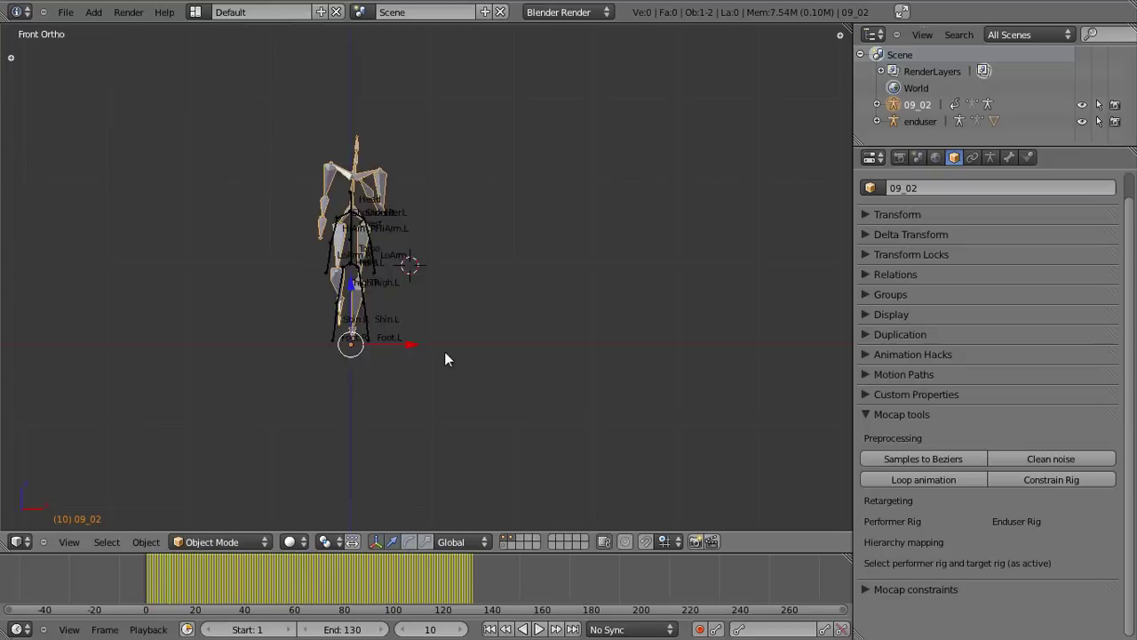
key("s")
left_click(397, 389)
key("g")
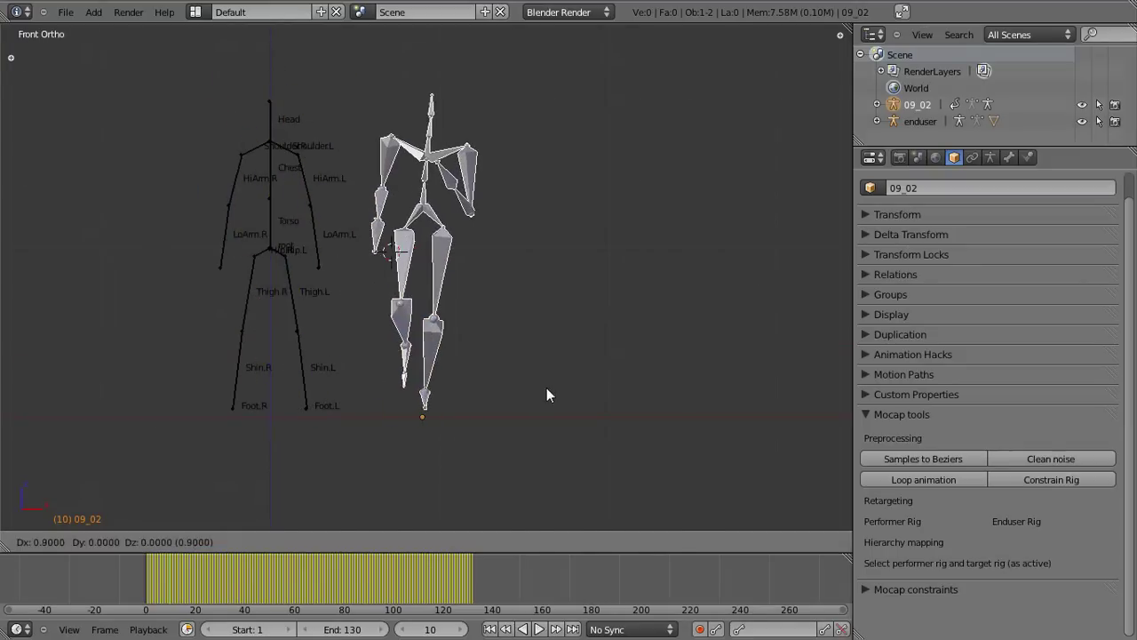
left_click(547, 387)
At frame 0, place 09_02 beside enduser and add enduser as the active selection
left_click_drag(162, 578, 146, 579)
key("g")
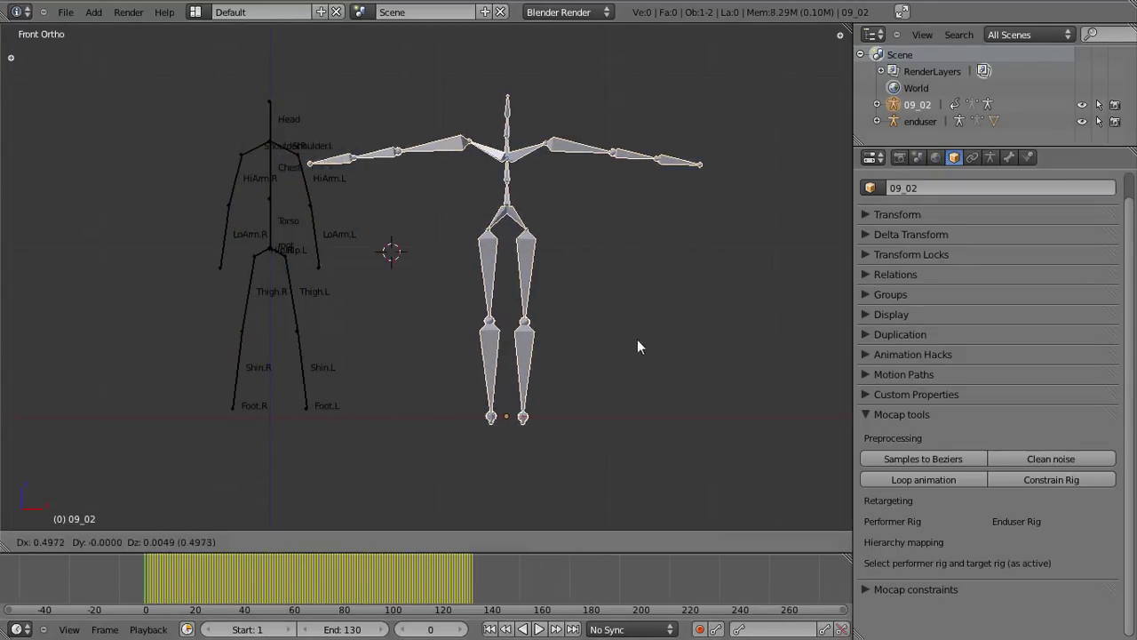
left_click(682, 339)
right_click(317, 206, "shift")
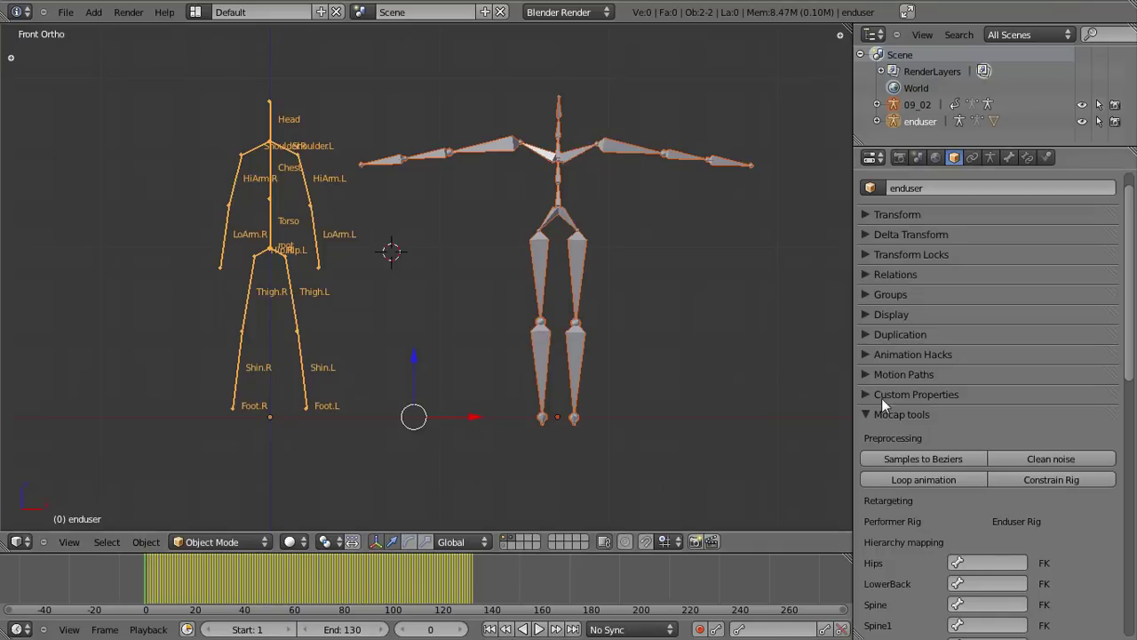
Enable Names display in the 09_02 armature data, then make enduser active again
scroll(875, 407, "down", 6)
scroll(879, 307, "down", 1)
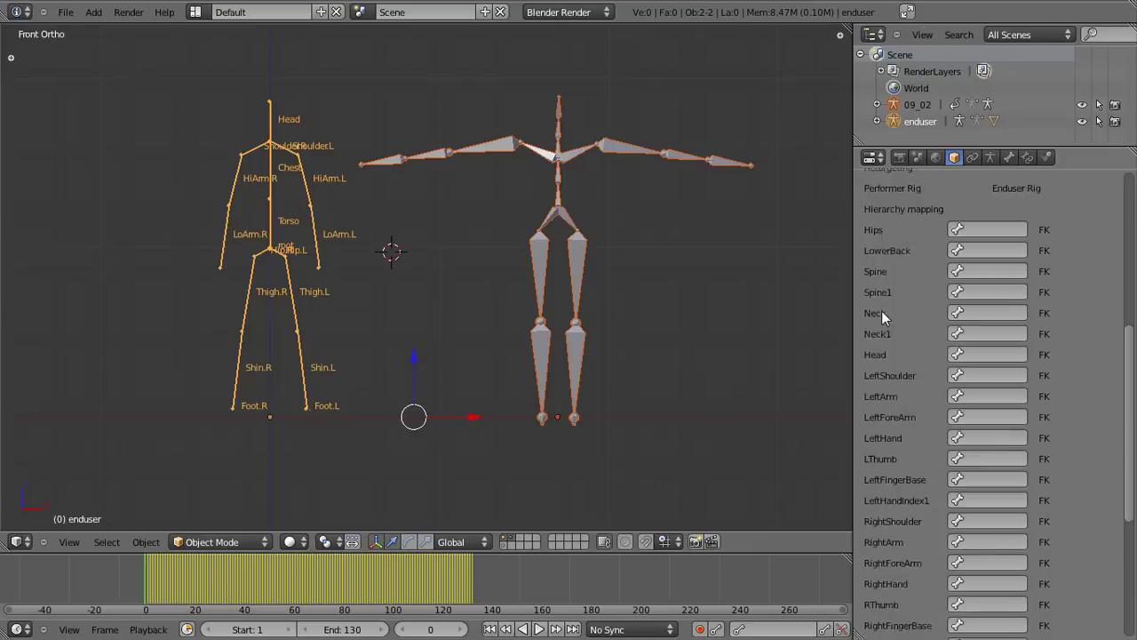
left_click(990, 158)
right_click(588, 224)
left_click(892, 496)
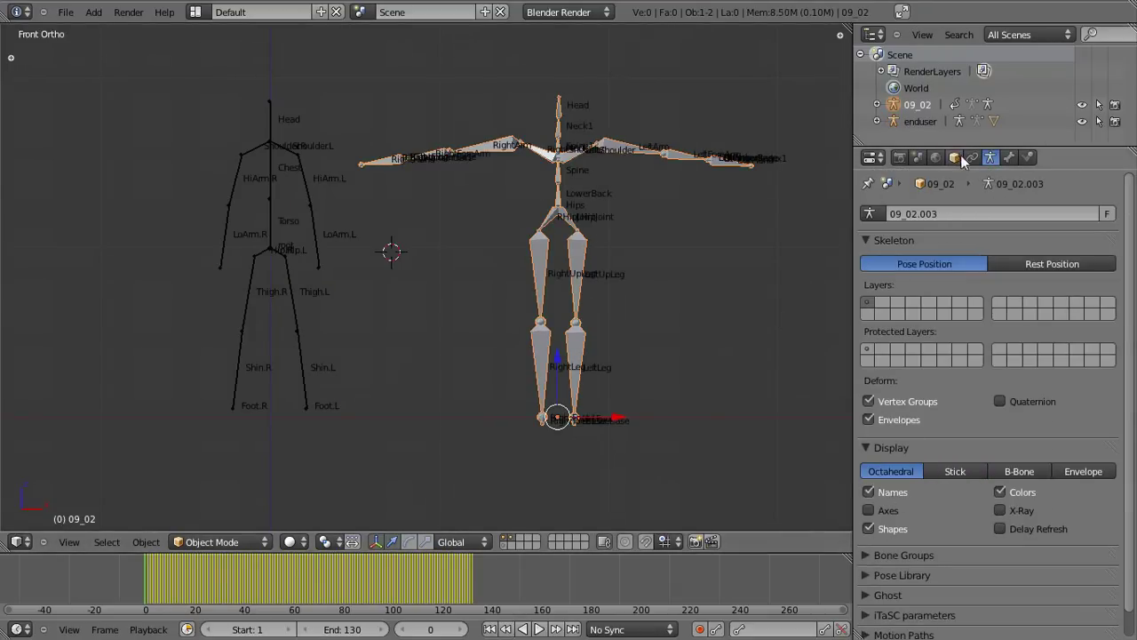
left_click(954, 158)
right_click(310, 245)
scroll(611, 323, "down", 3)
scroll(734, 337, "up", 4)
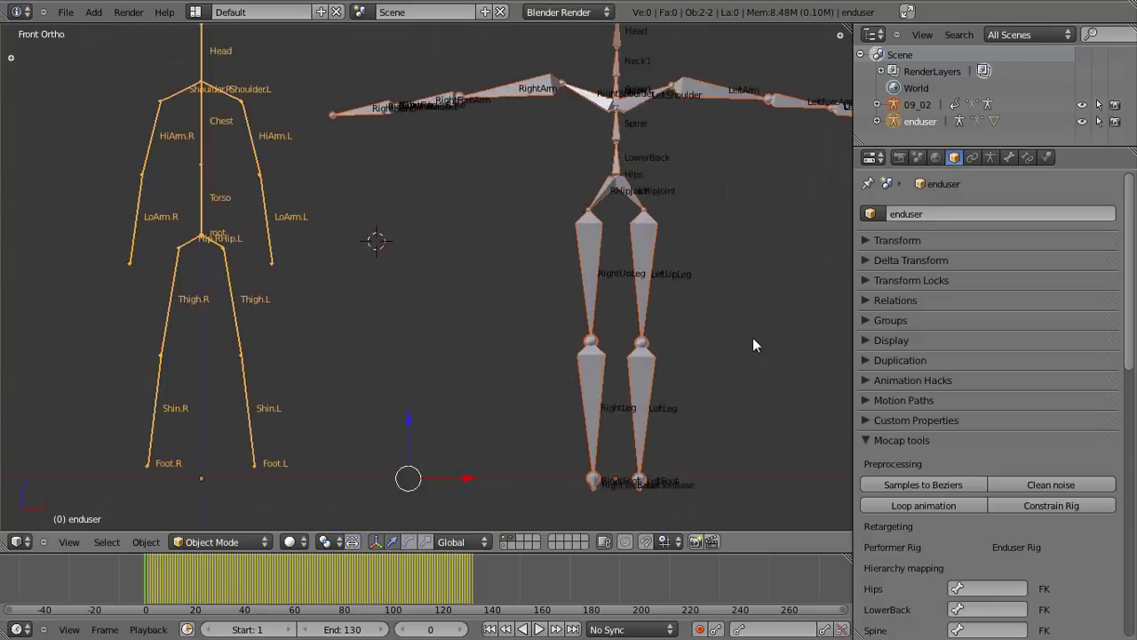
scroll(753, 337, "down", 2)
scroll(895, 353, "down", 8)
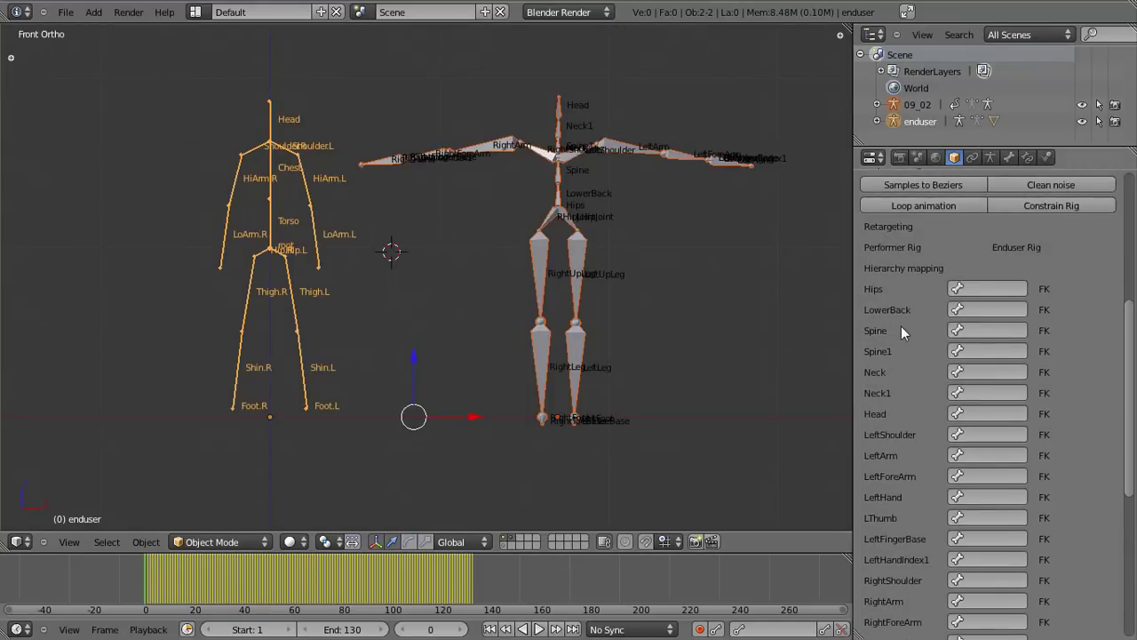
Map Hips to root, LowerBack to Torso and Spine to Chest
left_click(988, 289)
left_click(982, 311)
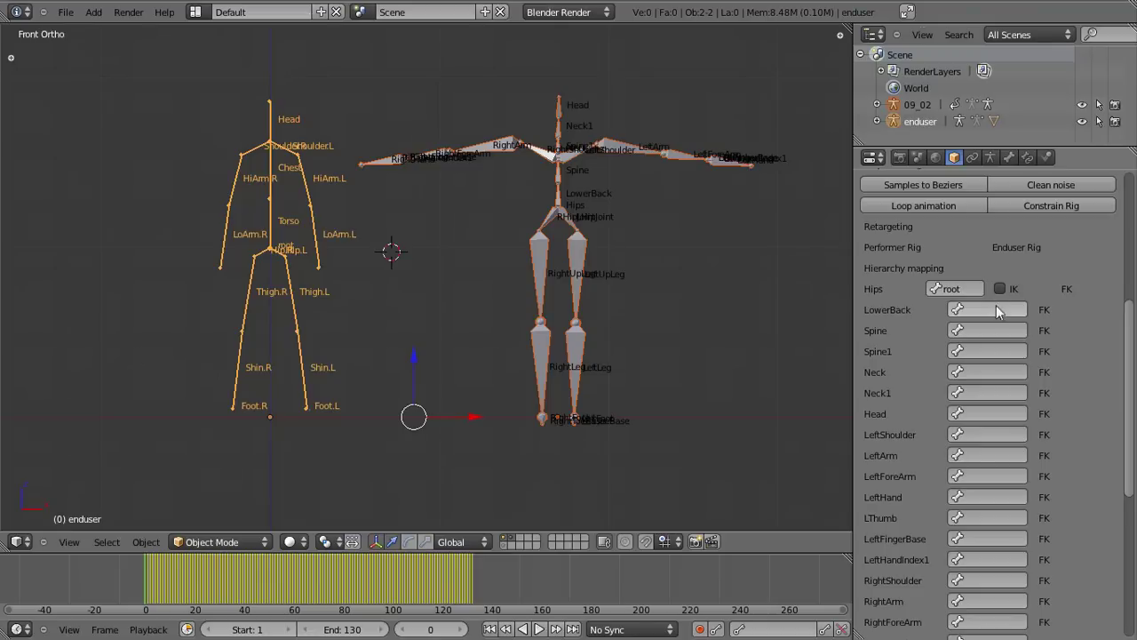
left_click(996, 309)
type("tor")
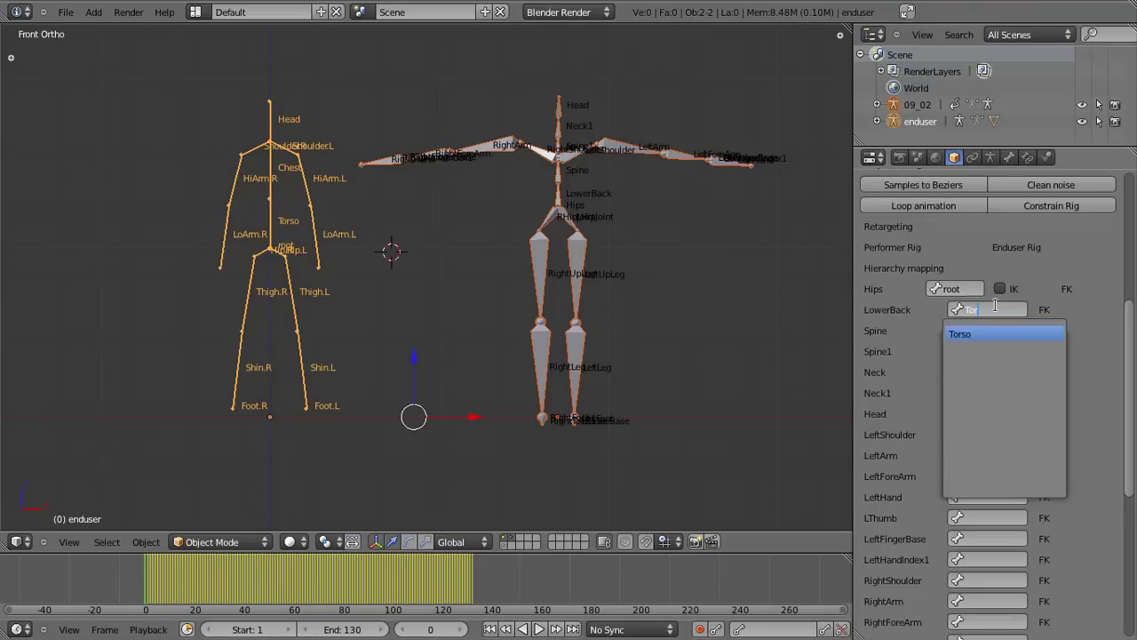
key("Return")
left_click(1002, 329)
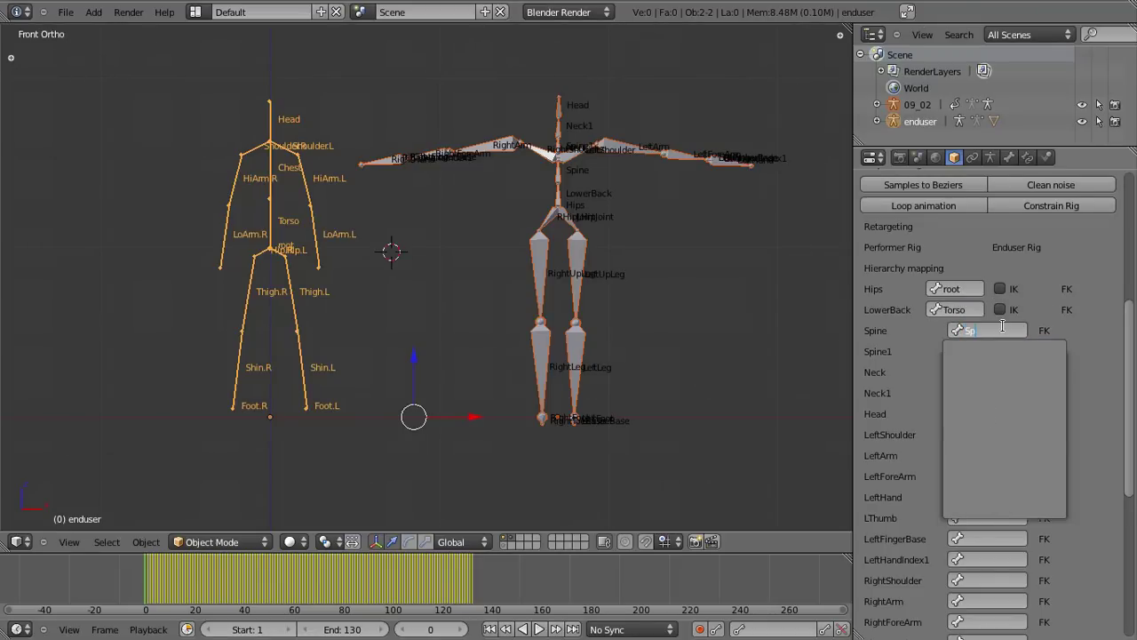
type("c")
key("Return")
Map Spine1, Neck, Neck1 and Head all to the enduser Head bone
left_click(1013, 351)
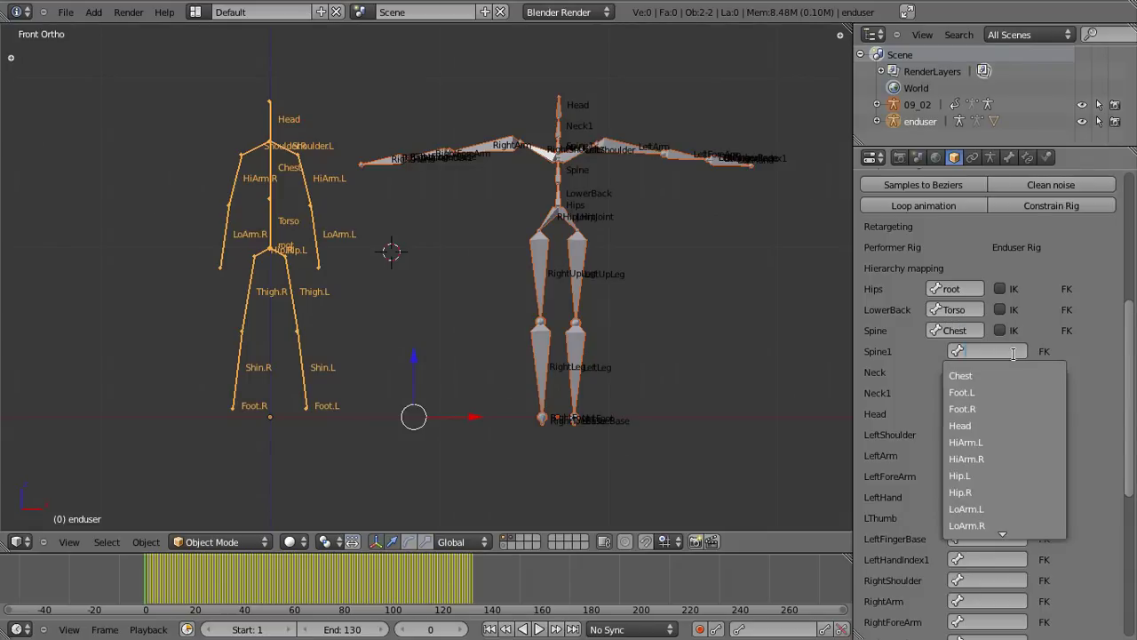
type("Hea")
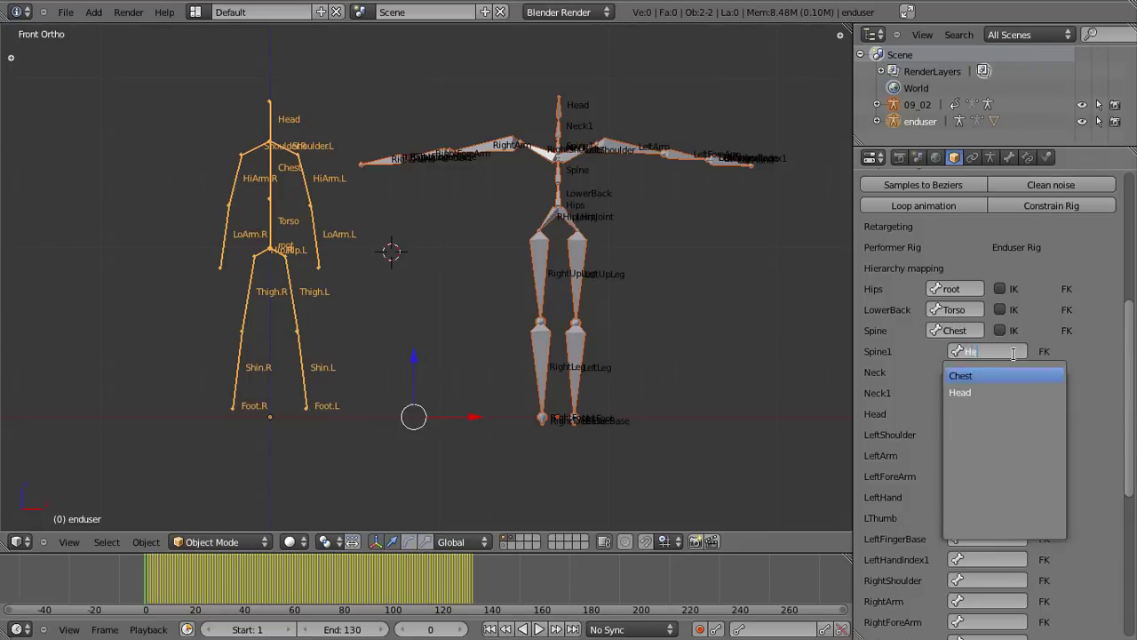
key("Return")
left_click(995, 371)
type("Hea")
key("Return")
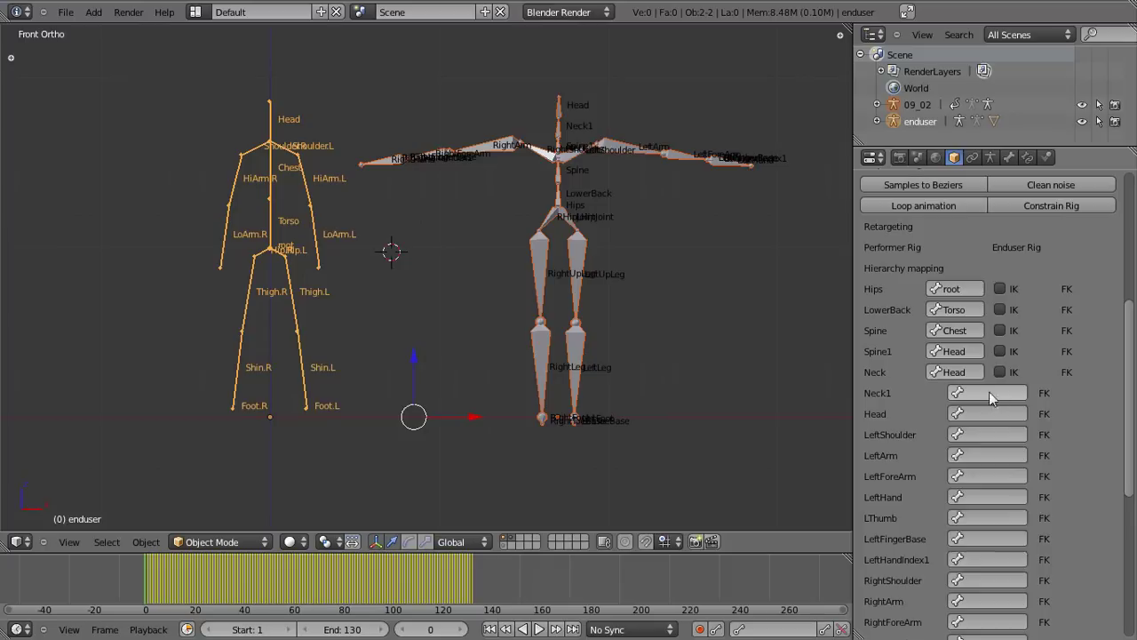
left_click(996, 393)
type("Hea")
key("Return")
left_click(998, 415)
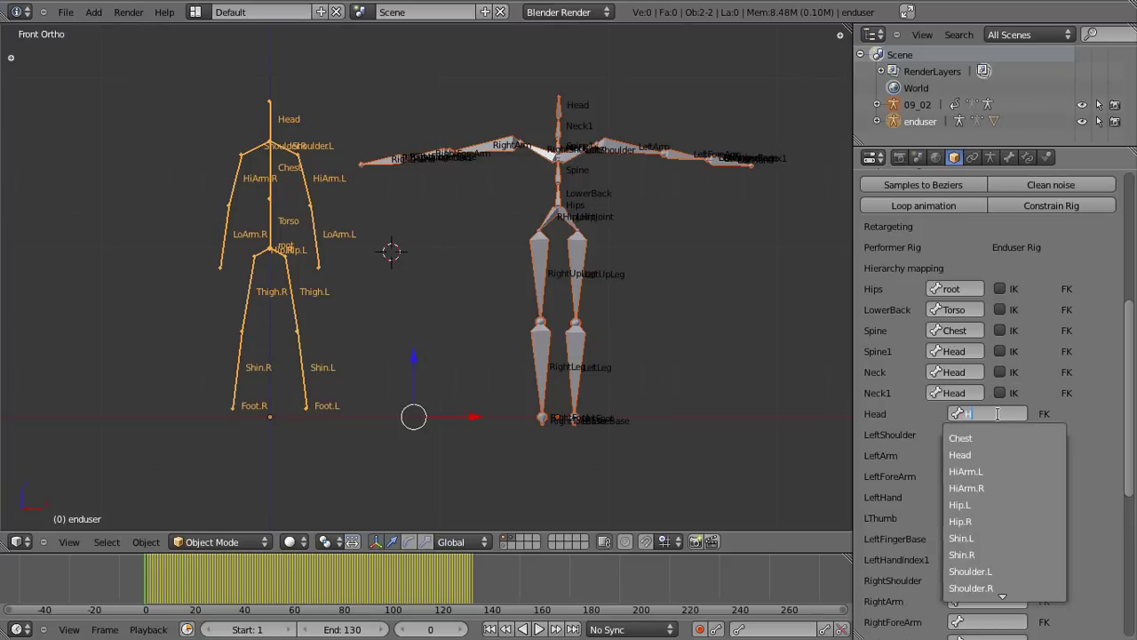
type("Hea")
key("Return")
Map LeftShoulder to Shoulder.L, LeftArm to HiArm.L, and LeftForeArm and LeftHand to LoArm.L
scroll(1061, 432, "down", 1)
scroll(1061, 432, "down", 1)
left_click(986, 367)
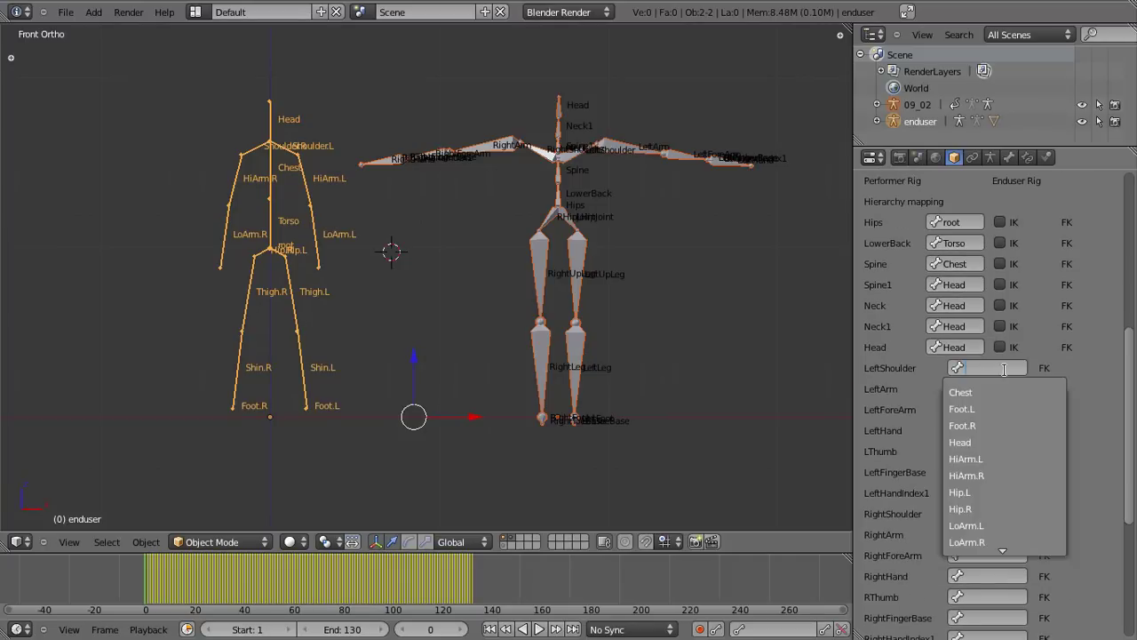
type("Shou")
key("Return")
left_click(1001, 389)
type("Hi")
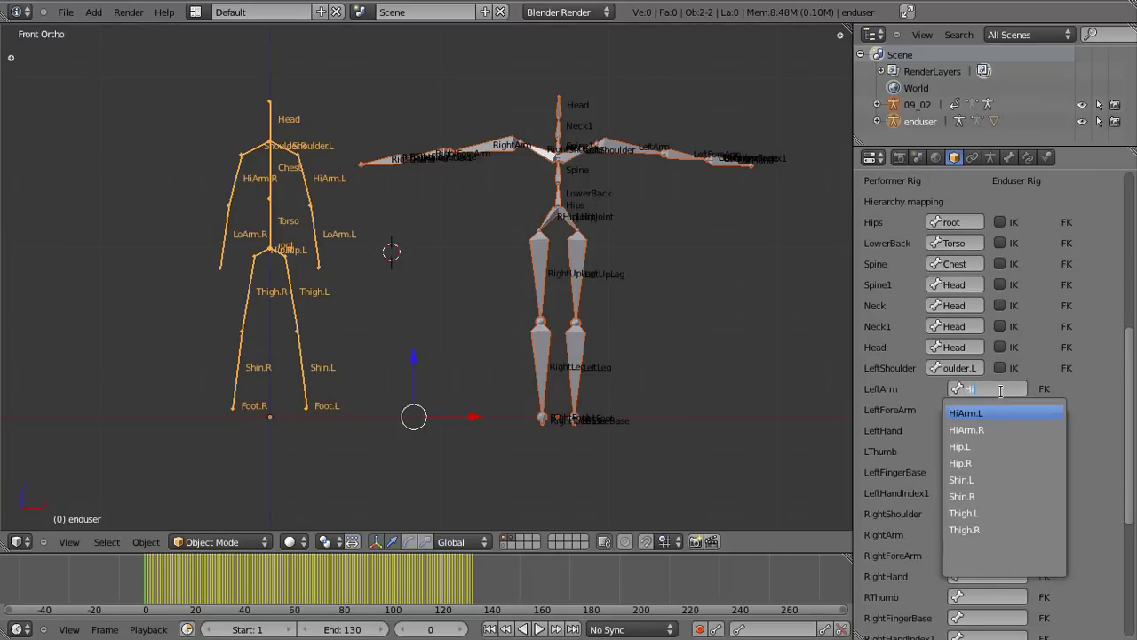
key("Return")
left_click(999, 409)
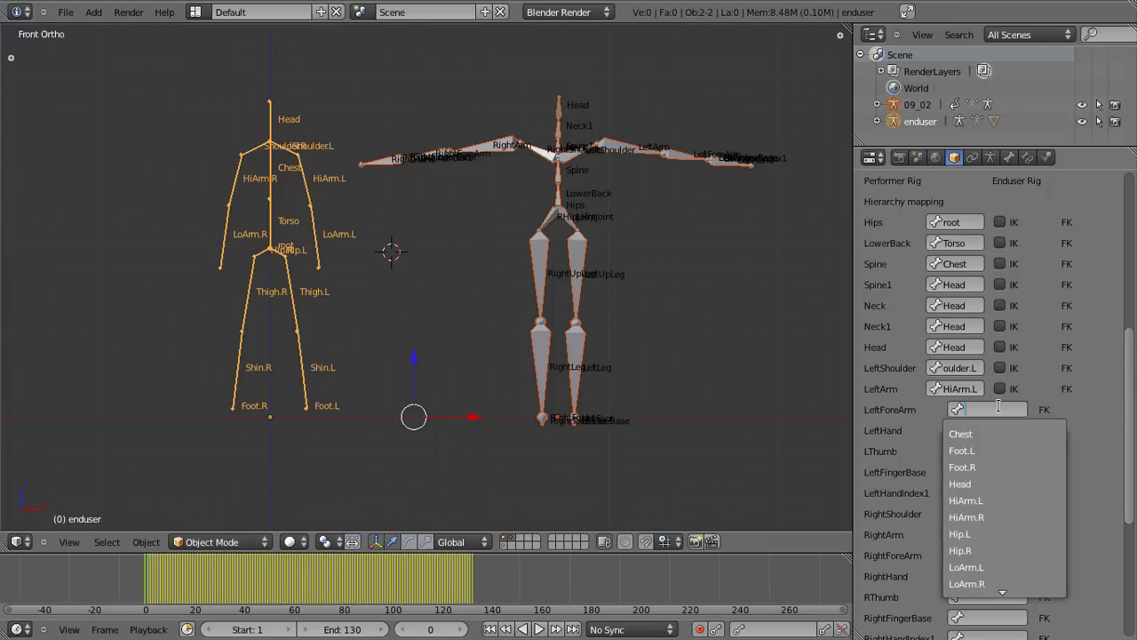
type("Lo")
key("Return")
left_click(983, 430)
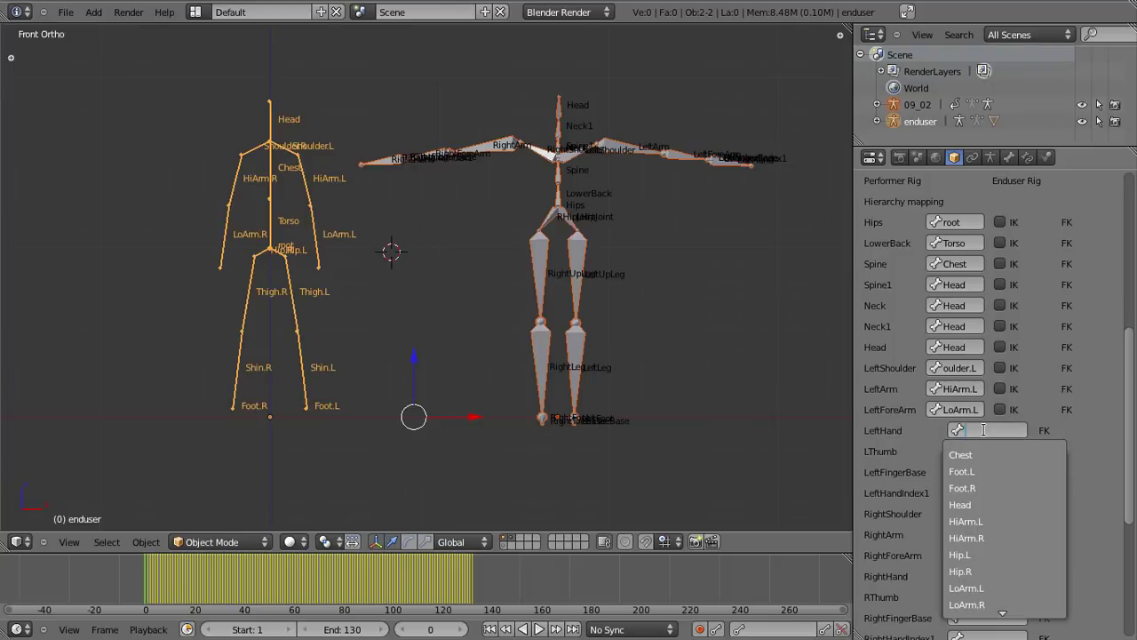
type("Lo")
key("Return")
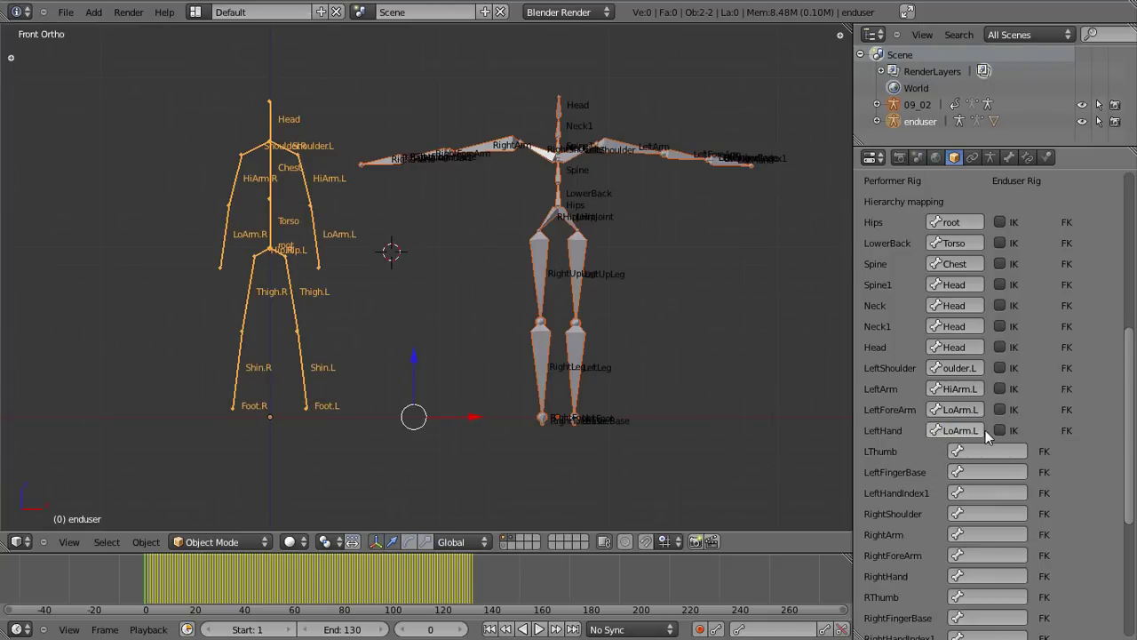
Map RightShoulder to Shoulder.R, RightArm to HiArm.R, and RightForeArm and RightHand to LoArm.R
left_click(982, 513)
type("R")
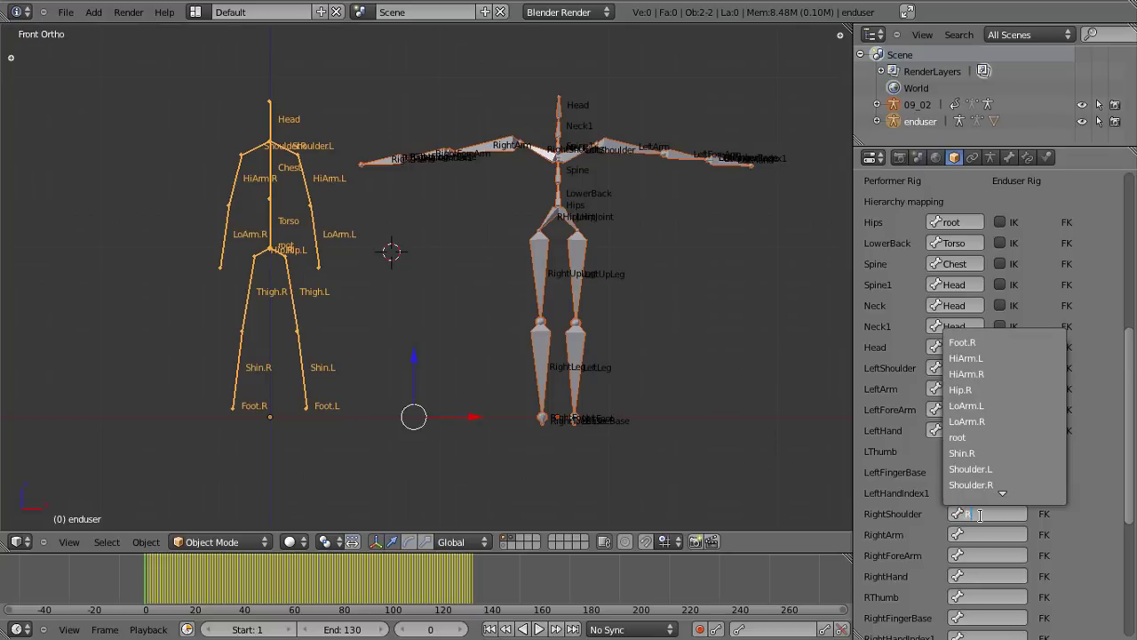
key("BackSpace")
type("Sh")
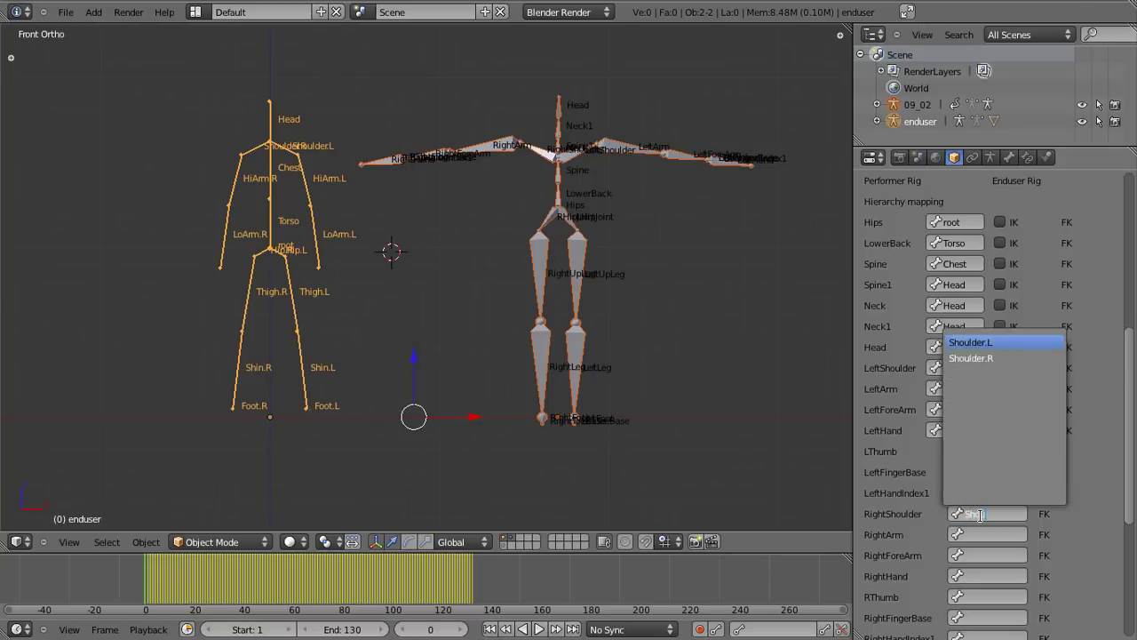
key("Down")
key("Return")
scroll(982, 515, "down", 3)
scroll(986, 462, "down", 2)
left_click(992, 400)
type("Hi")
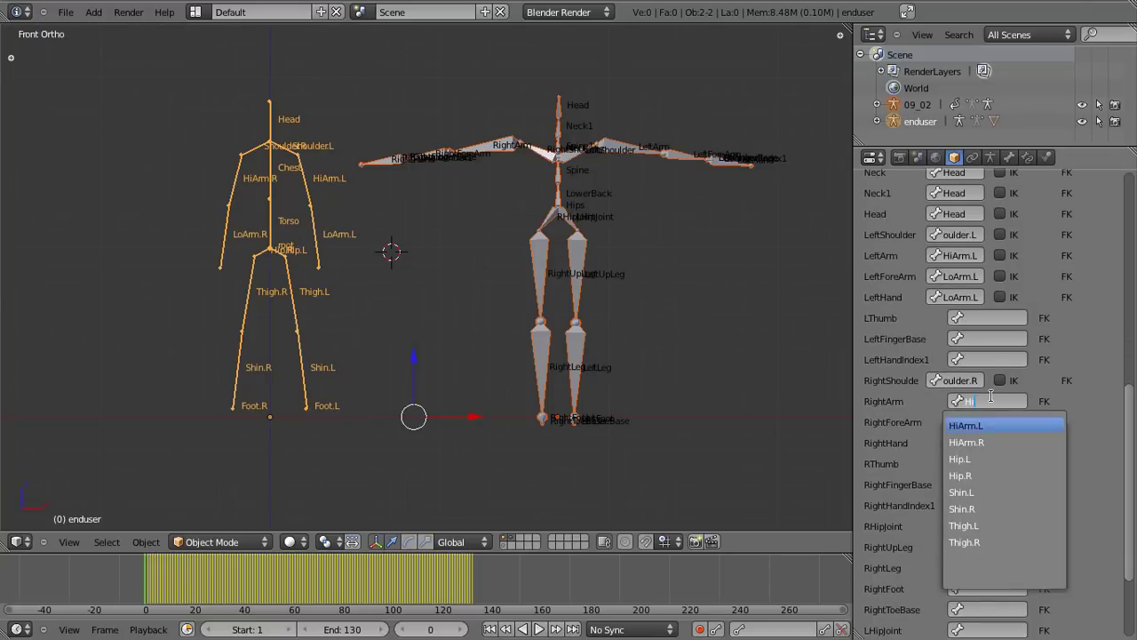
key("Down")
key("Return")
left_click(986, 423)
type("Lo")
key("Down")
key("Return")
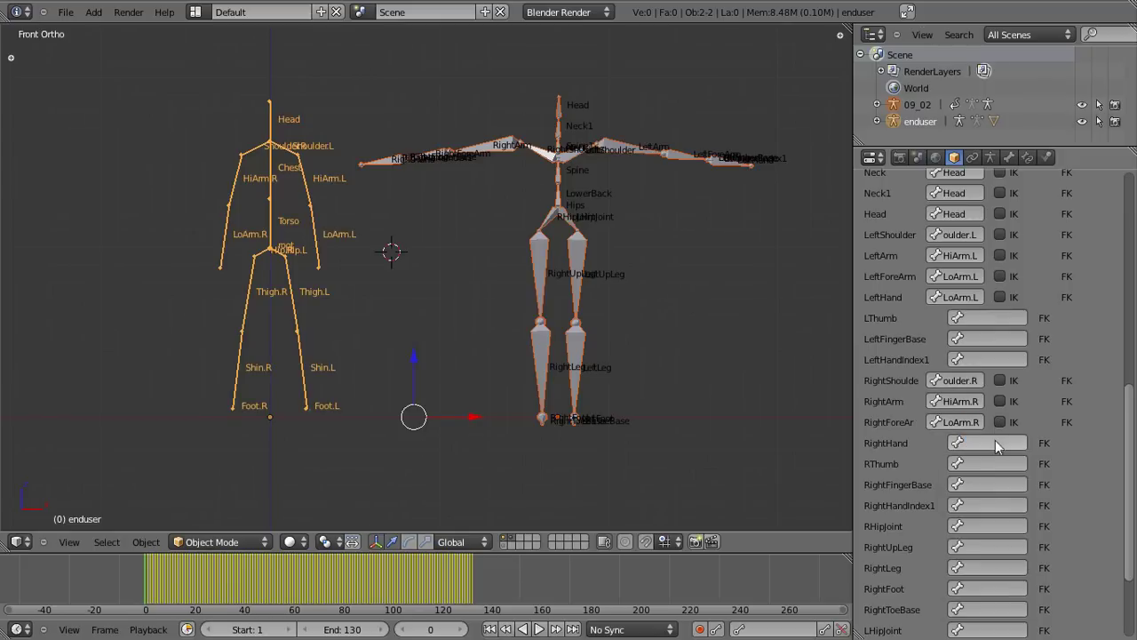
left_click(995, 442)
type("Ha")
key("Down")
key("Return")
Map RHipJoint, RightUpLeg, RightLeg and RightFoot to Hip.R, Thigh.R, Shin.R and Foot.R
scroll(995, 444, "down", 2)
left_click(1010, 459)
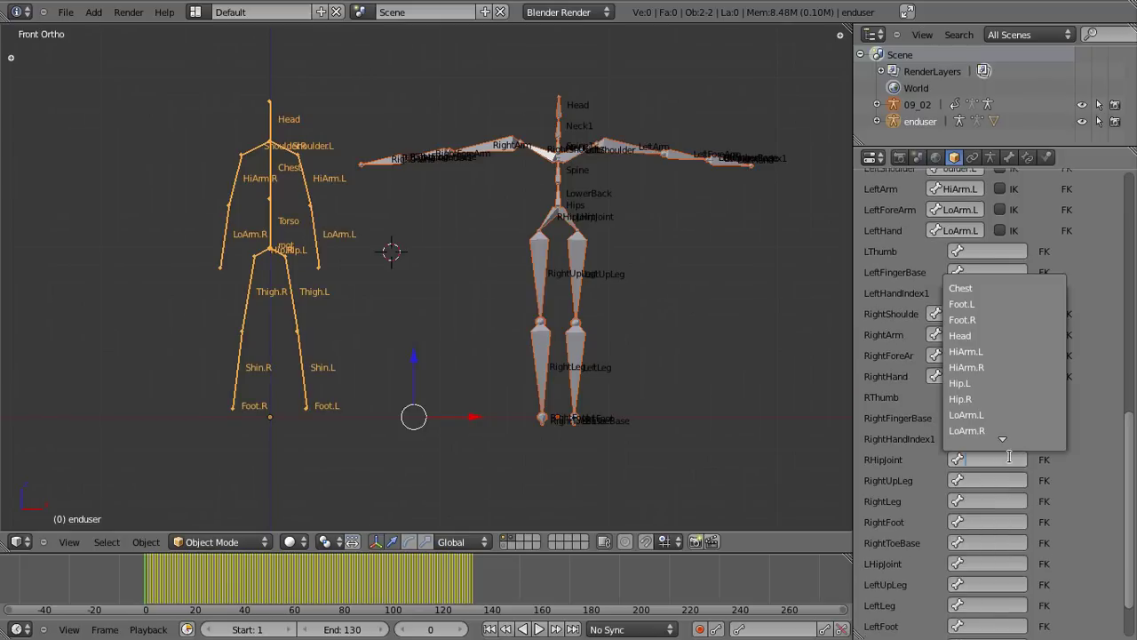
type("Hi")
key("Down")
key("Down")
key("Return")
left_click(1012, 476)
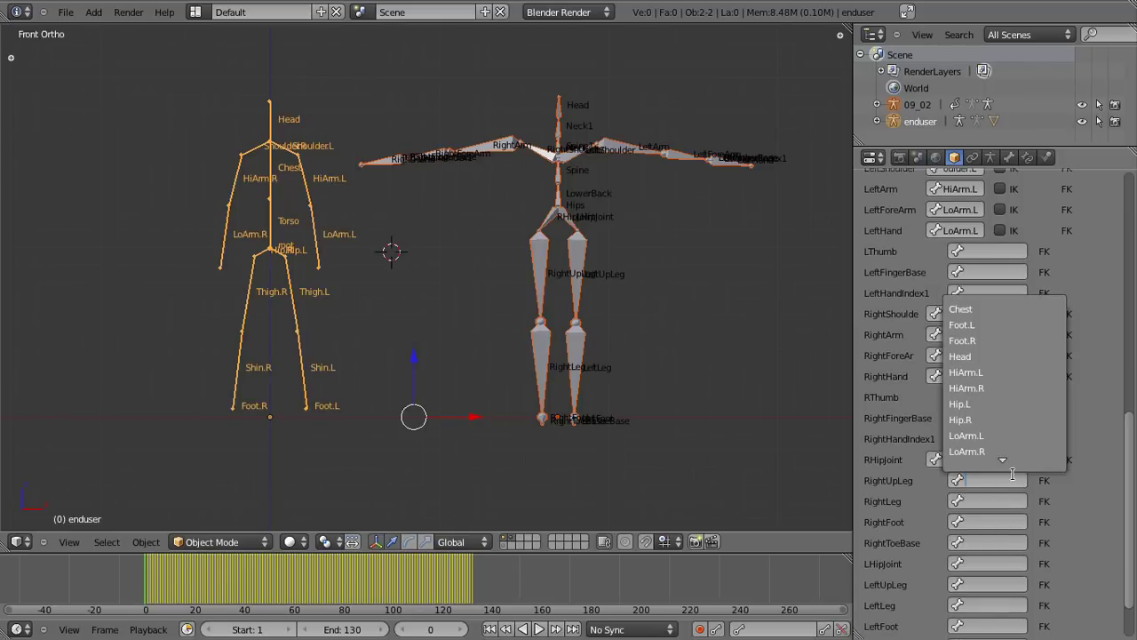
key("Down")
key("Down")
key("Return")
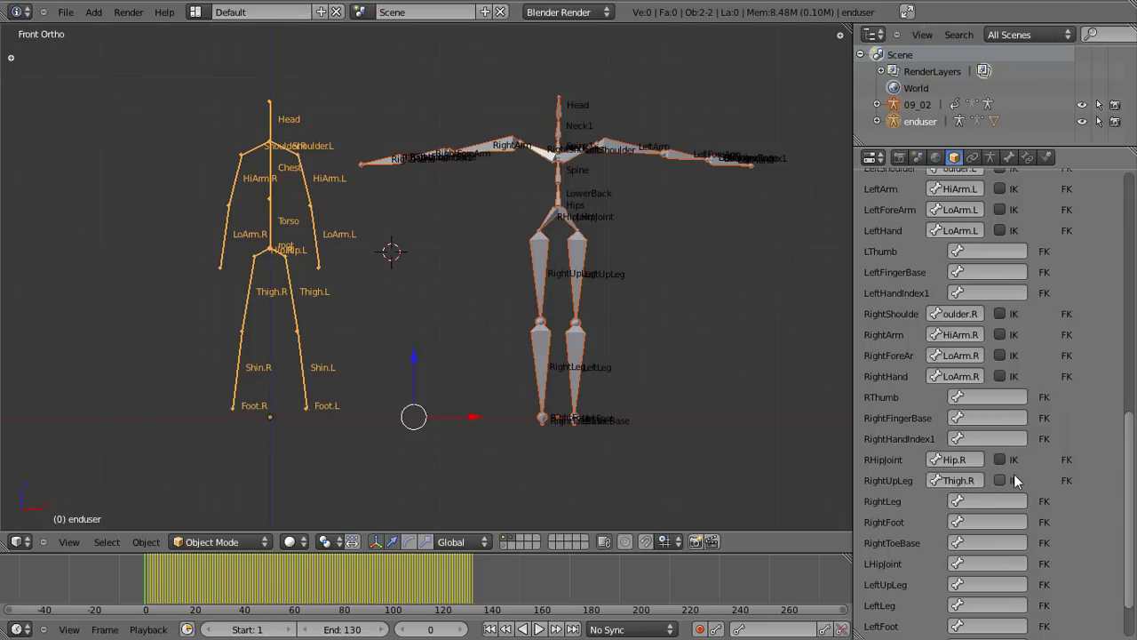
left_click(997, 499)
type("S")
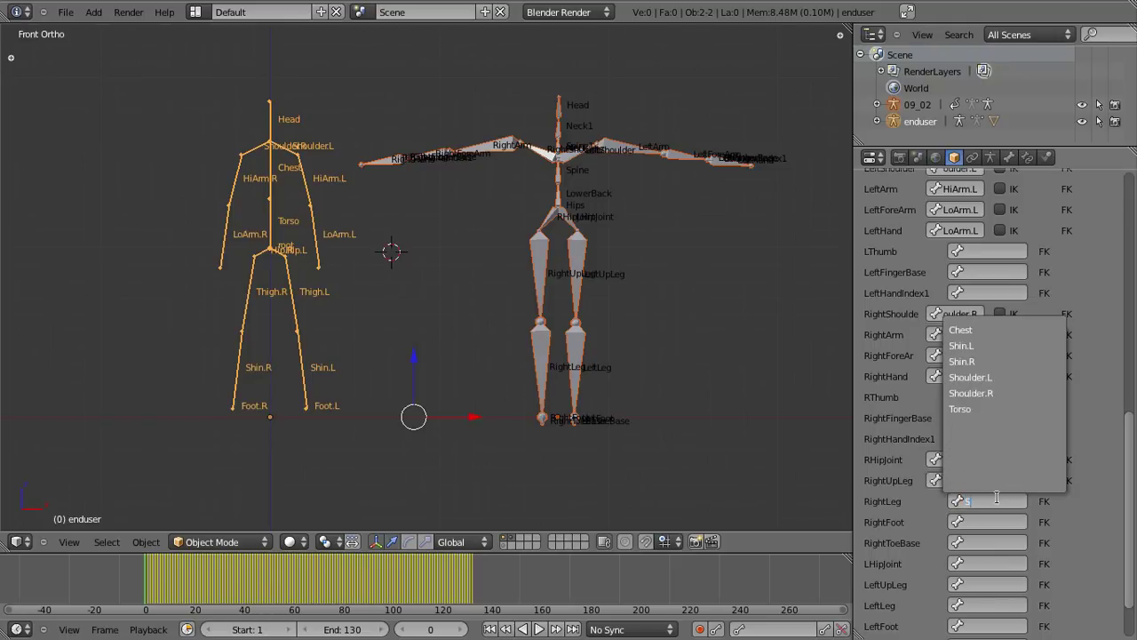
key("Down")
key("Down")
key("Return")
scroll(999, 499, "down", 3)
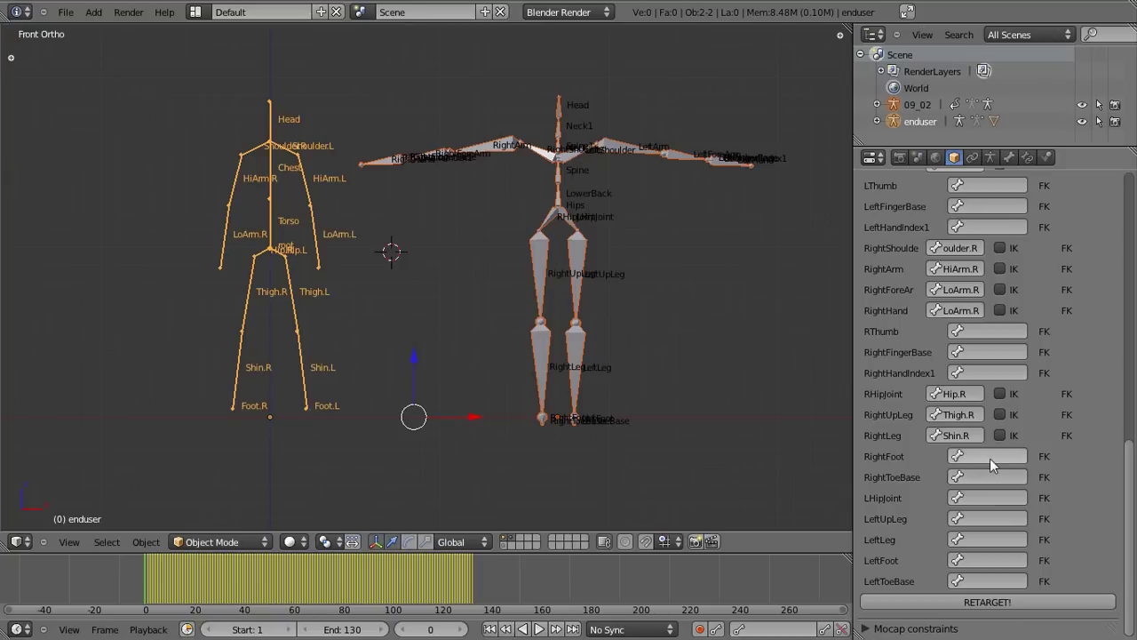
left_click(990, 459)
type("F")
key("Down")
key("Down")
key("Return")
Map LHipJoint to Hip.L, LeftUpLeg to Thigh.L, LeftLeg to Shin.L, and LeftFoot and LeftToeBase to Foot.L
left_click(984, 496)
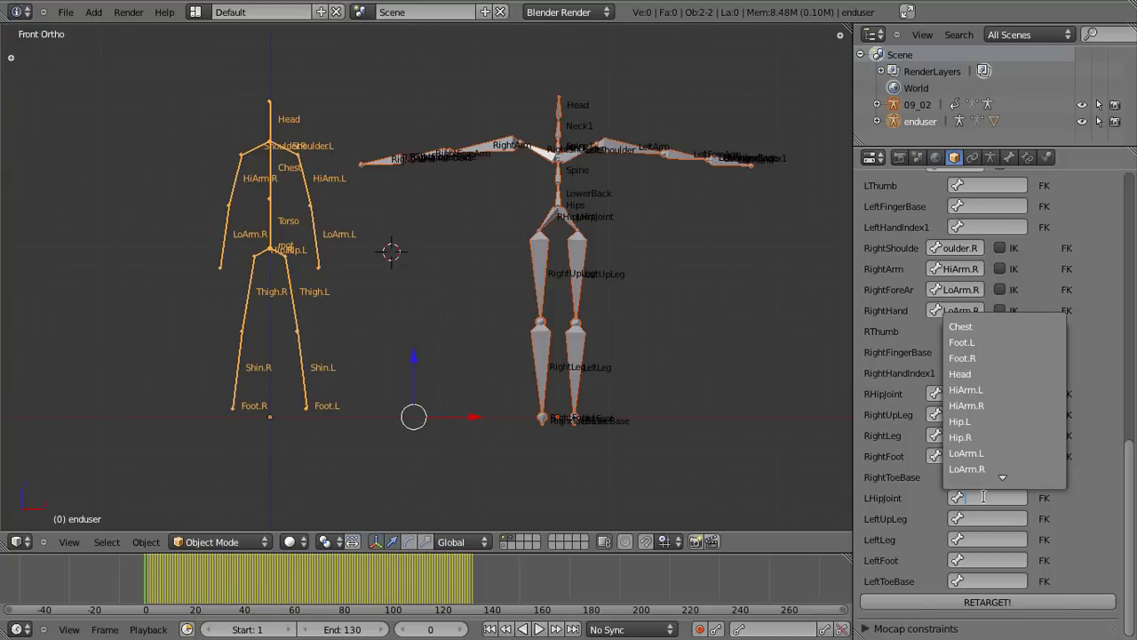
type("Hi")
key("Return")
left_click(990, 519)
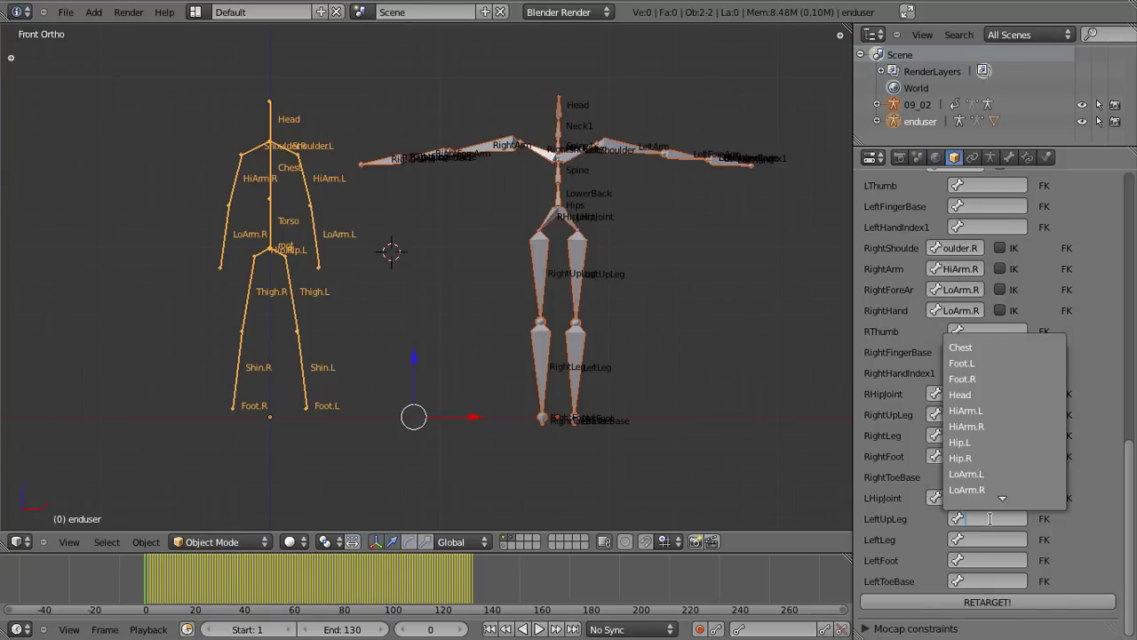
type("Thi")
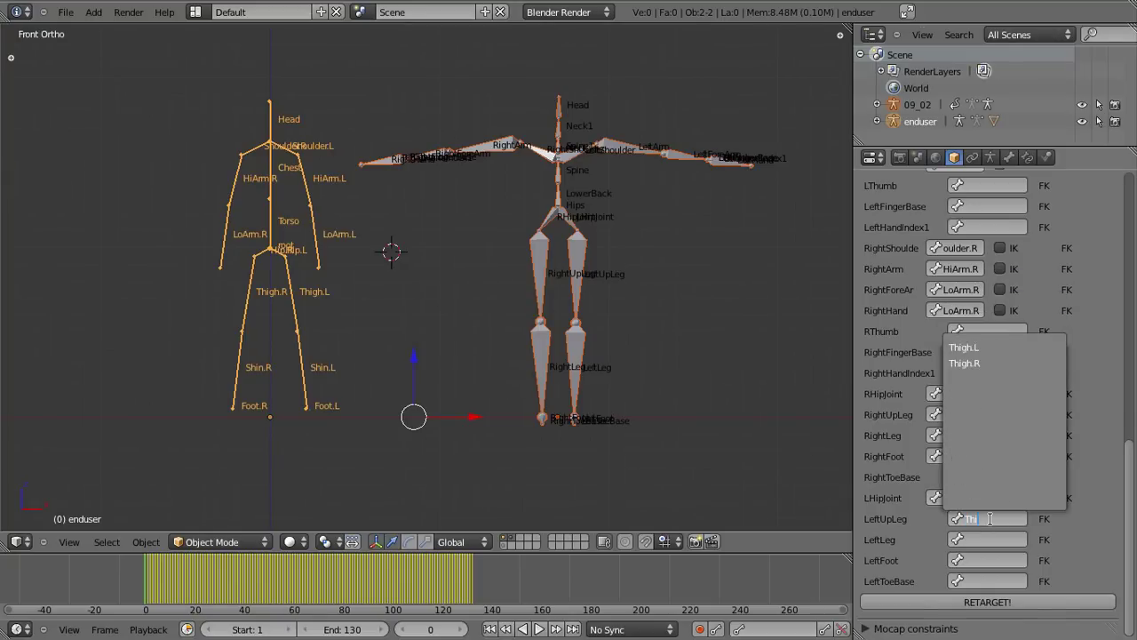
key("Return")
left_click(992, 539)
type("s")
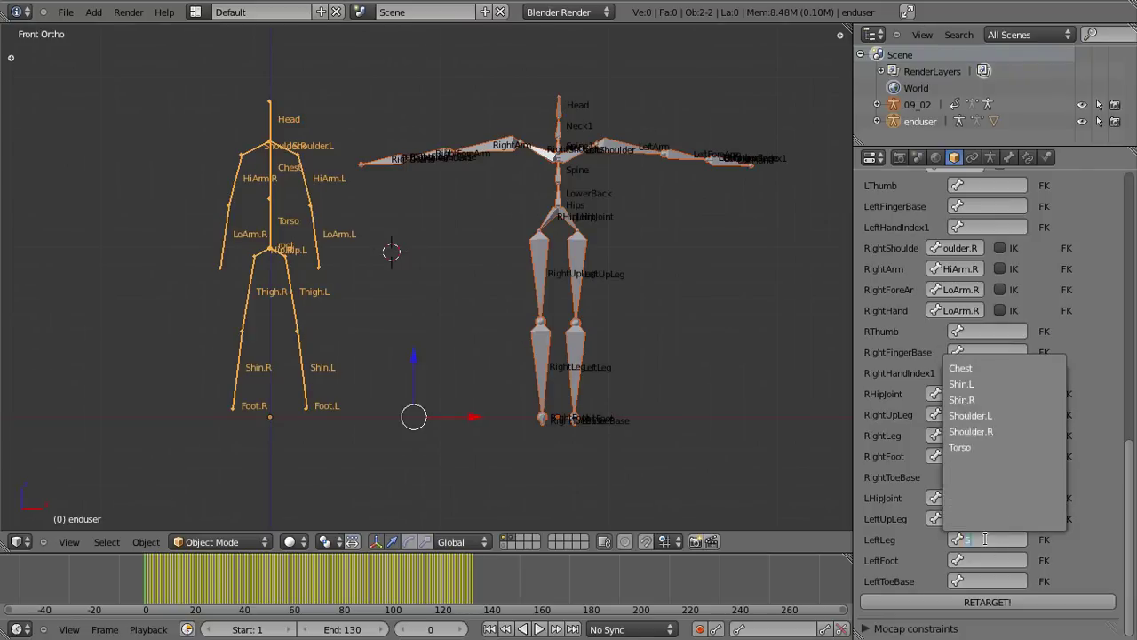
key("Return")
left_click(986, 560)
type("Foo")
key("Return")
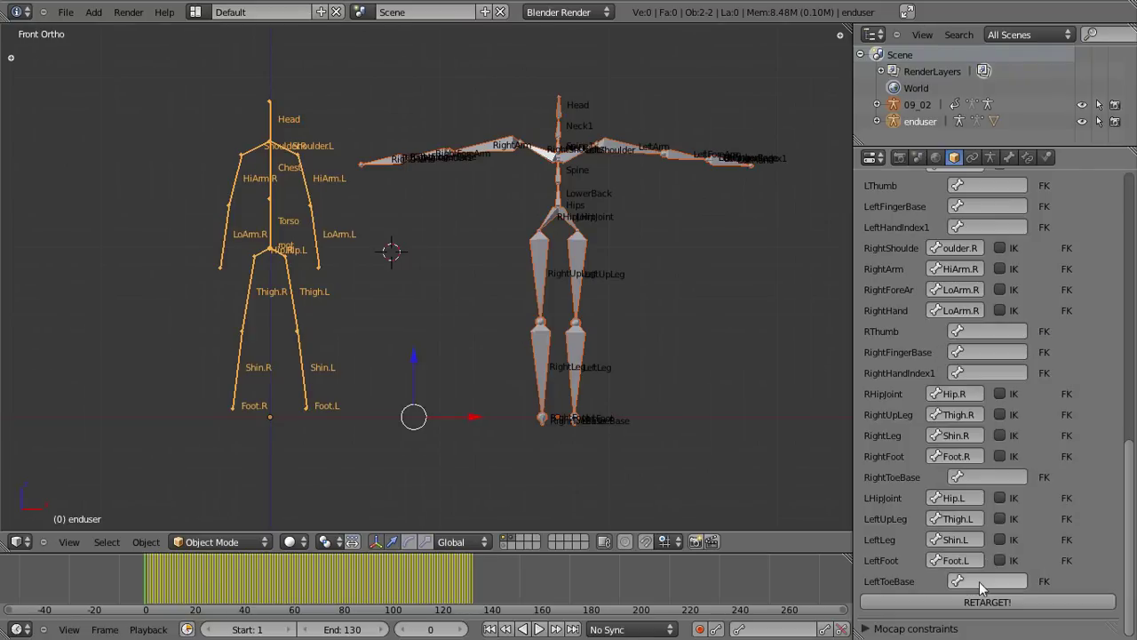
left_click(977, 581)
type("Foo")
key("Return")
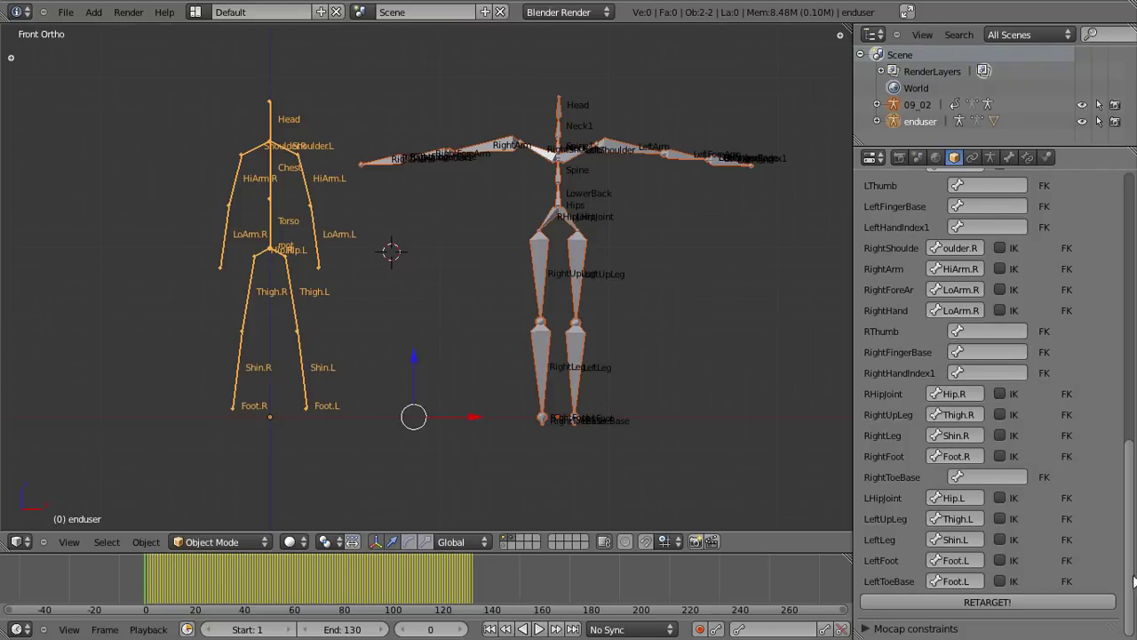
mouse_move(1134, 581)
left_mouse_down()
mouse_move(1129, 393)
mouse_move(1135, 567)
left_mouse_up()
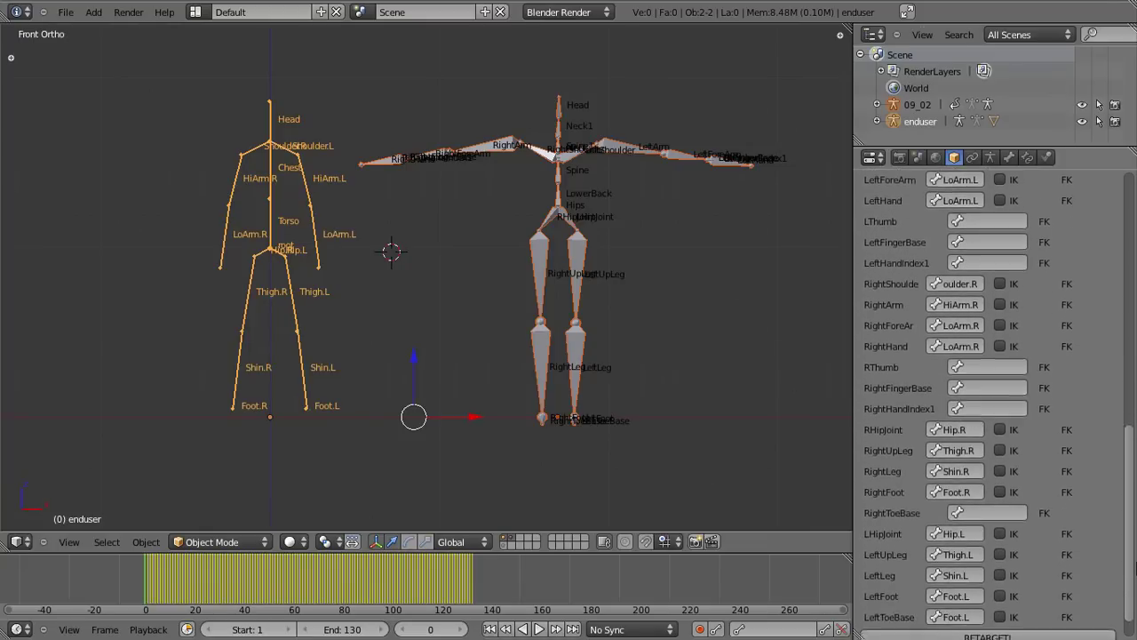
Run RETARGET! to transfer the 09_02 motion onto the enduser rig
scroll(1091, 571, "down", 1)
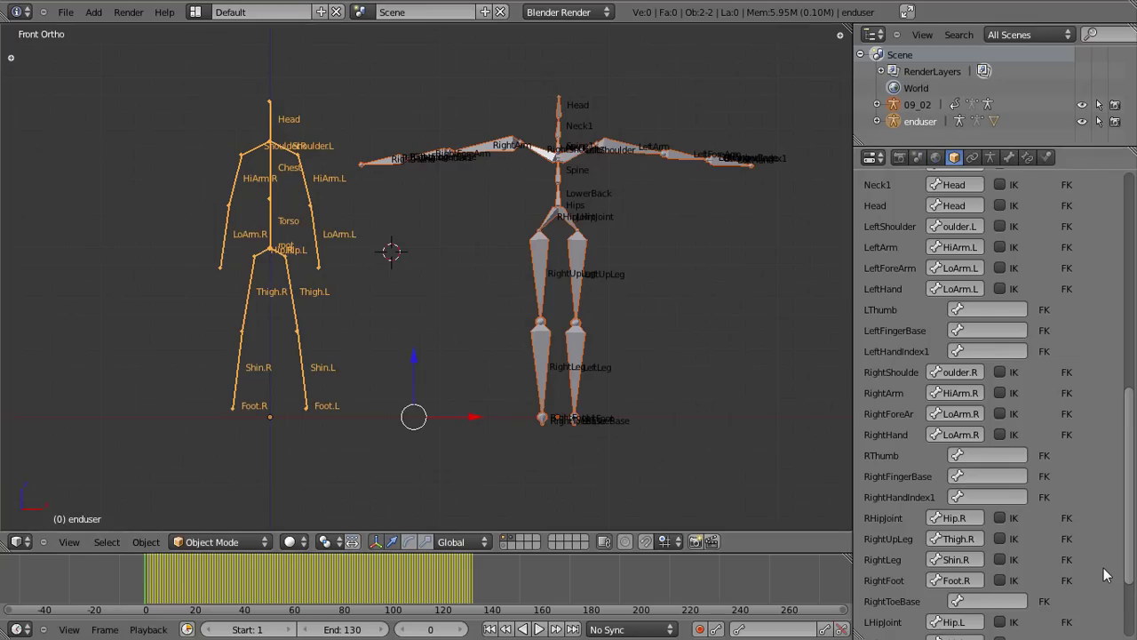
scroll(1106, 576, "down", 3)
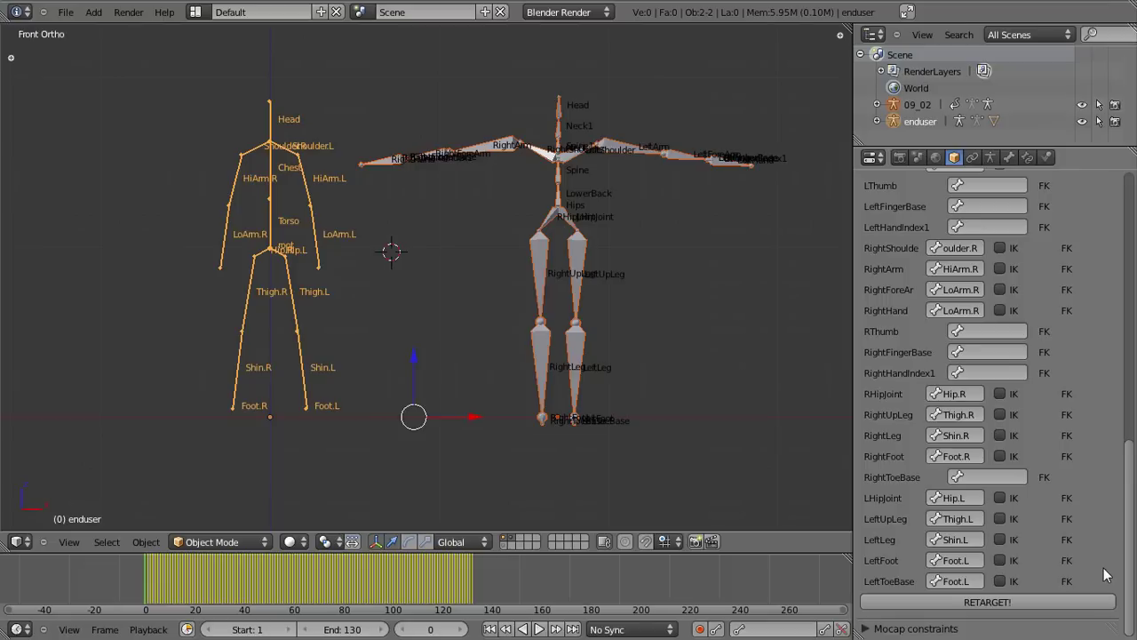
left_click(1077, 605)
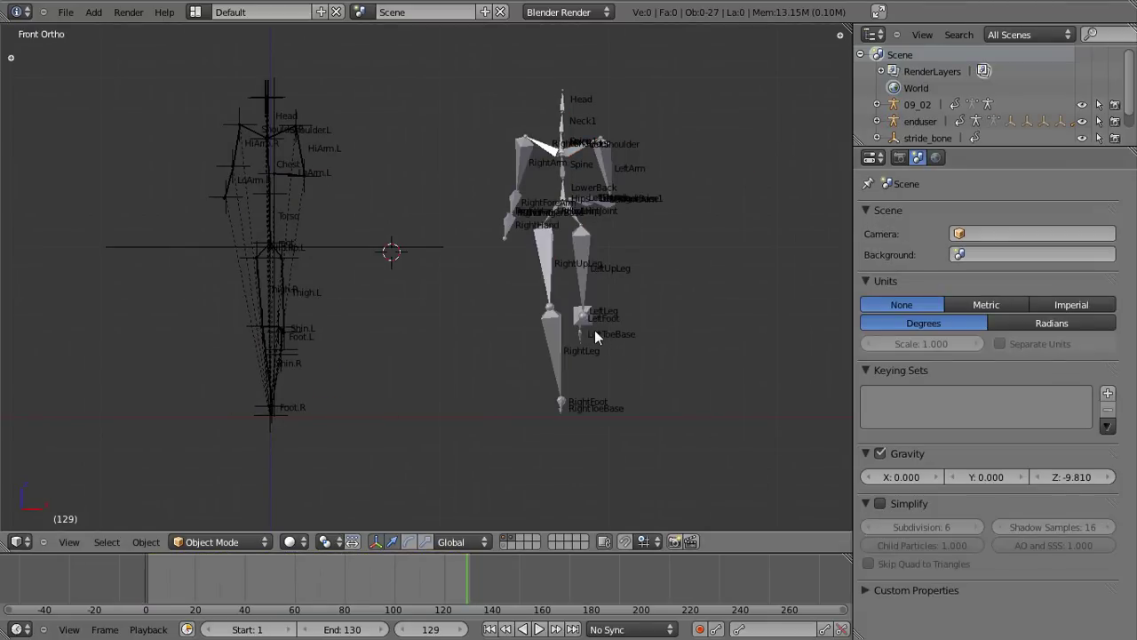
Play the retargeted animation, then review frames 84 and 49 in Right Ortho view
key("shift+alt+a")
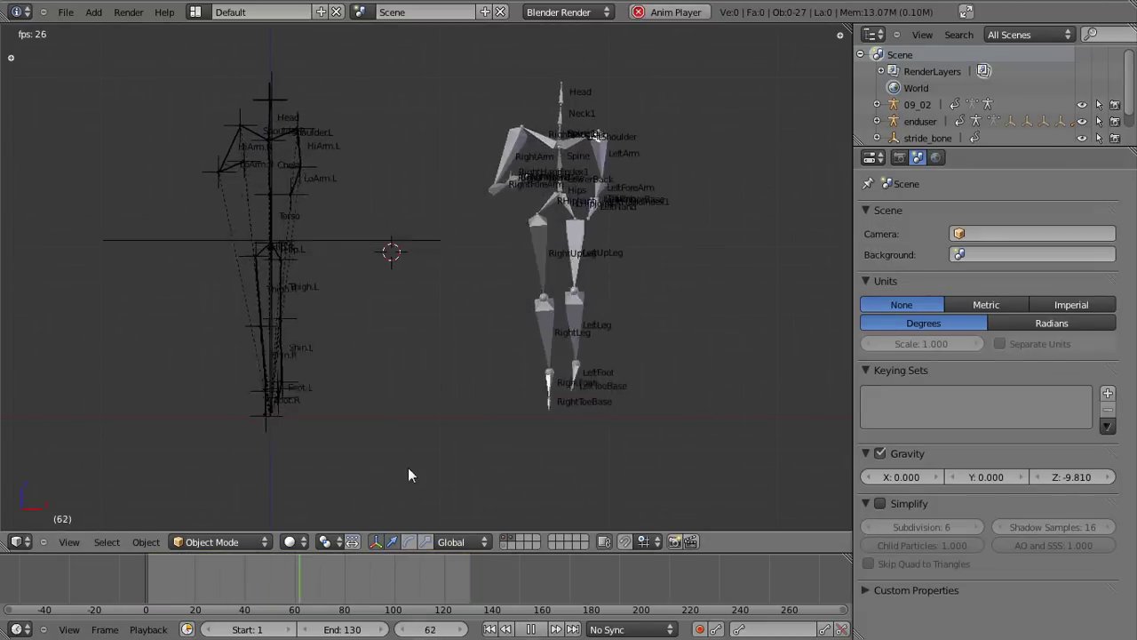
key("Escape")
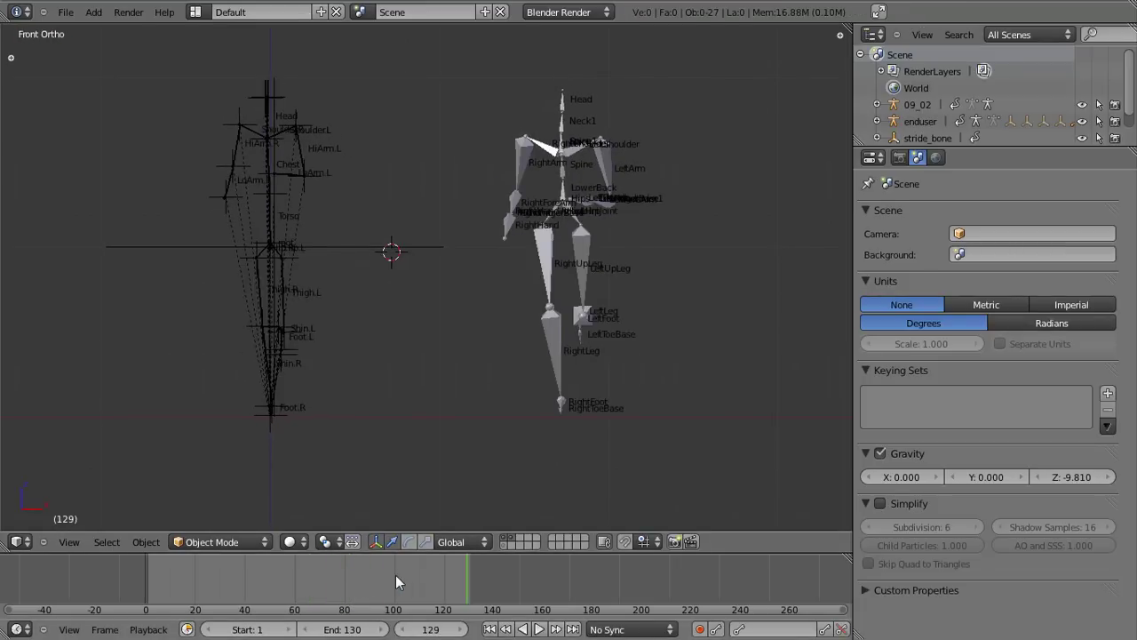
left_click_drag(396, 575, 354, 577)
key("ctrl+KP_3")
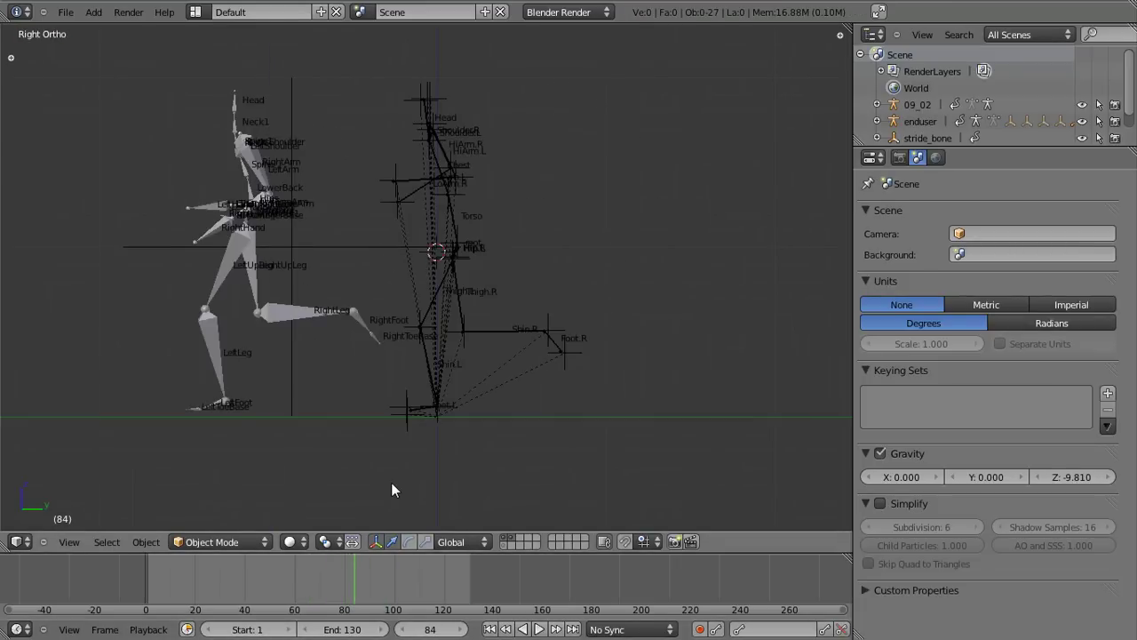
mouse_move(343, 589)
left_mouse_down()
mouse_move(368, 590)
mouse_move(153, 586)
left_mouse_up()
Hide the 09_02 rig, parent enduser to stride_bone, and play the animation to check it
right_click(738, 268)
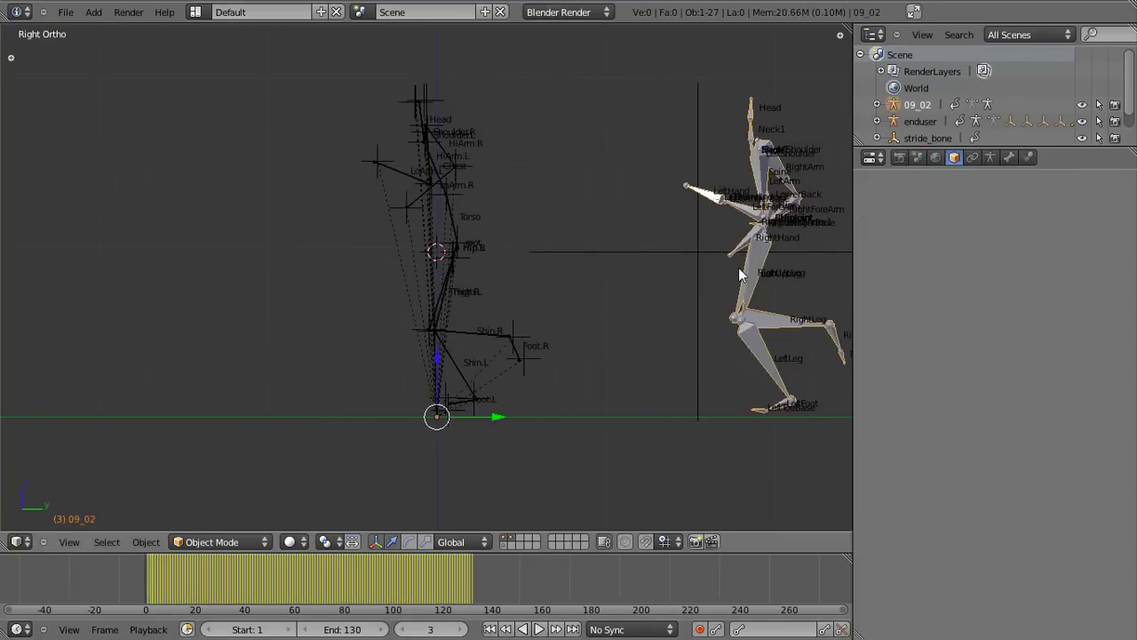
key("h")
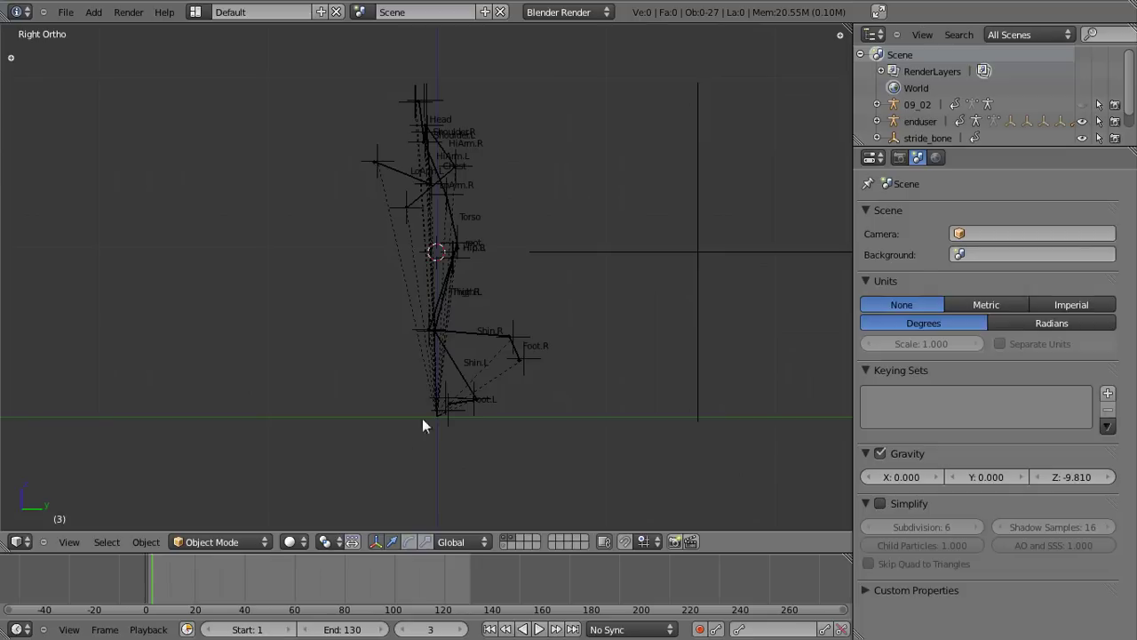
right_click(731, 296)
right_click(569, 257)
right_click(676, 294, "shift")
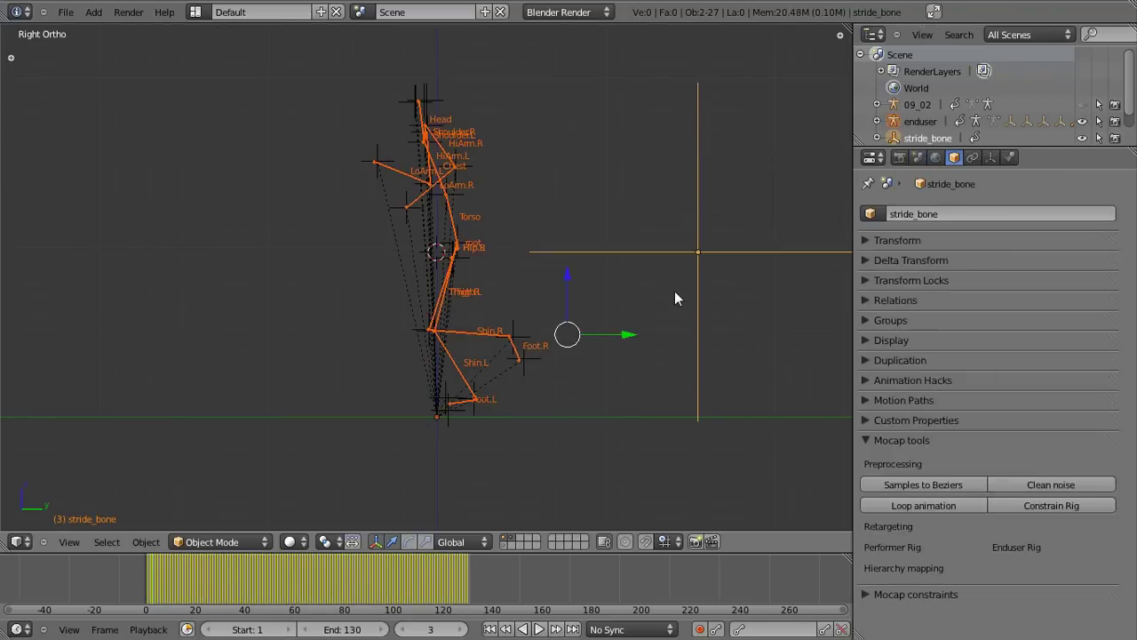
key("ctrl+p")
left_click(675, 292)
key("alt+a")
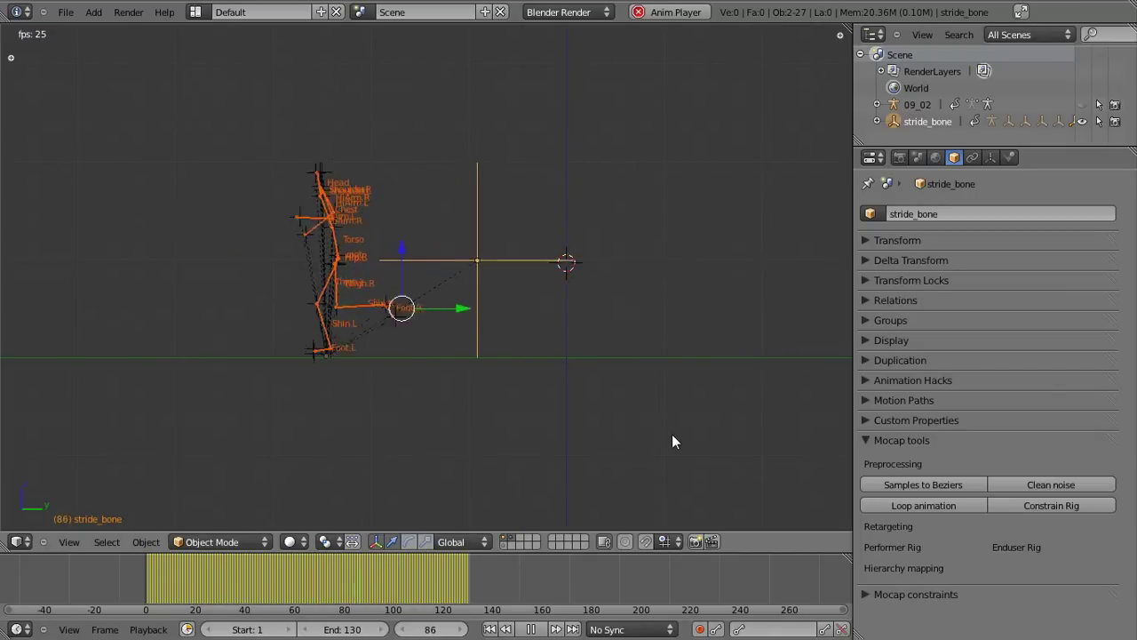
key("alt+a")
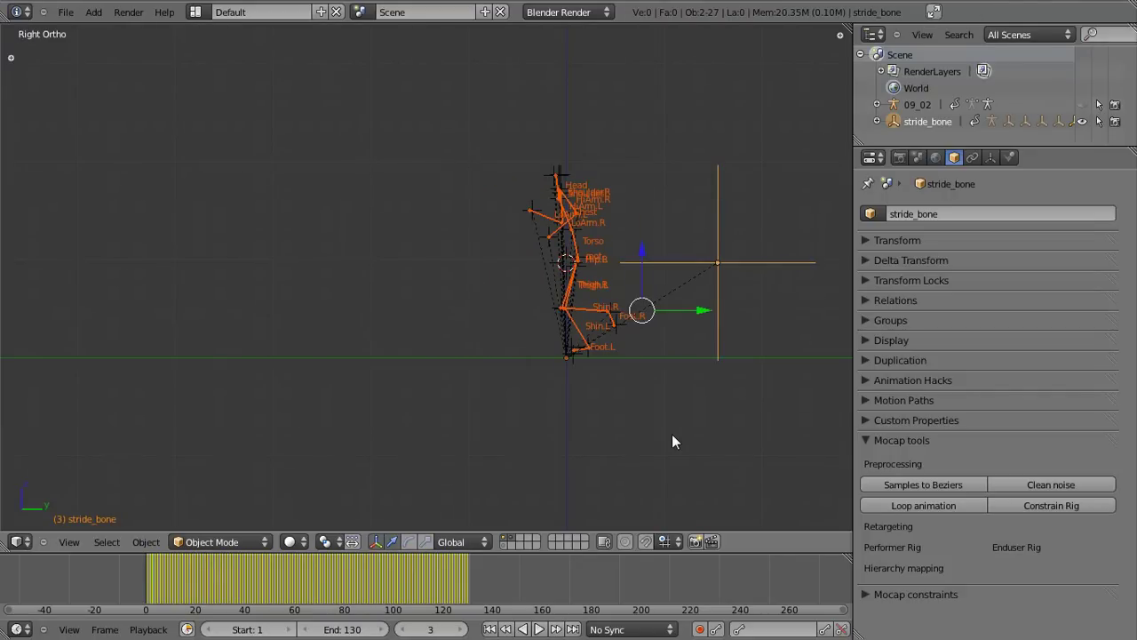
Open testrig1.blend
key("ctrl+o")
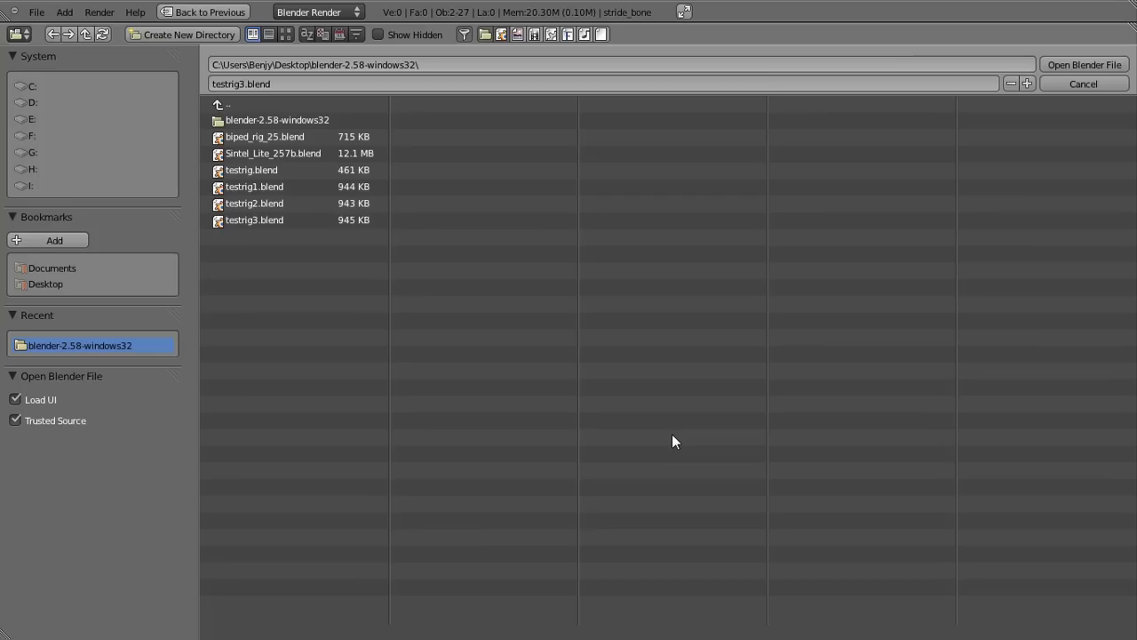
left_click(362, 187)
left_click(1085, 64)
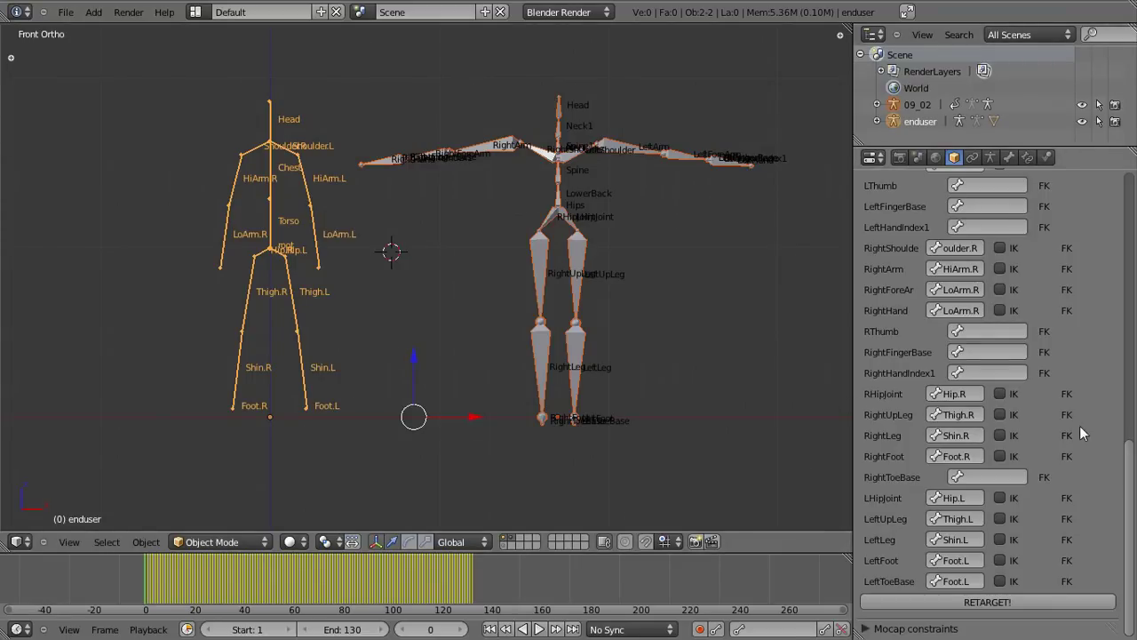
Mark both leg chains as IK, and map RightToeBase to Foot.R with IK enabled
left_click_drag(999, 581, 1000, 498)
left_click_drag(1000, 456, 1001, 394)
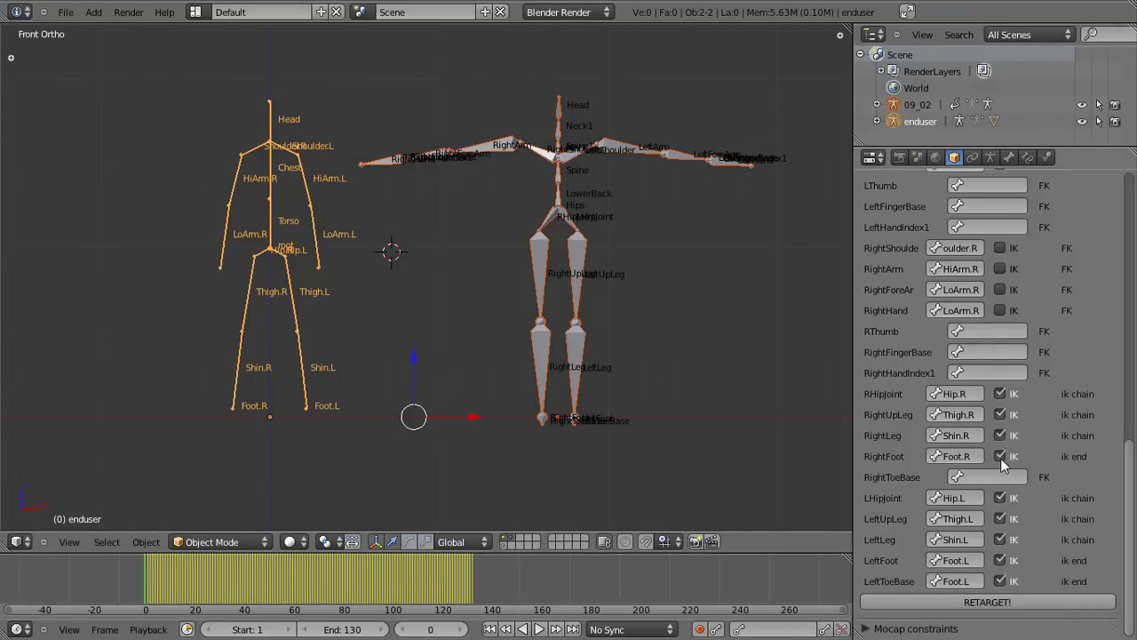
left_click(994, 476)
type("Foot")
left_click(962, 322)
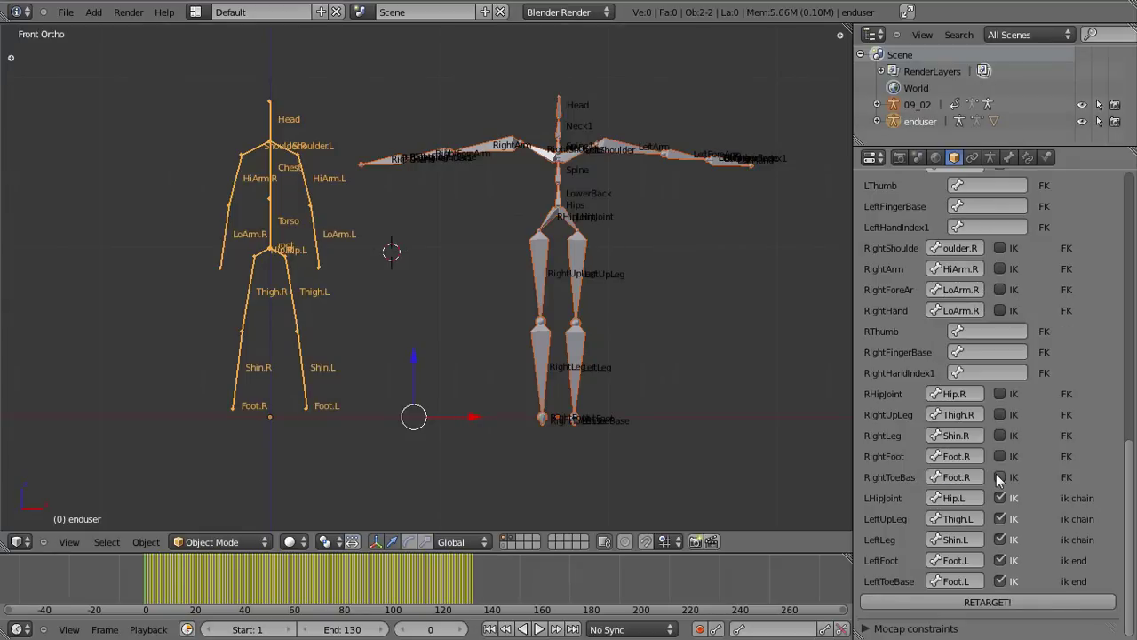
left_click(1001, 478)
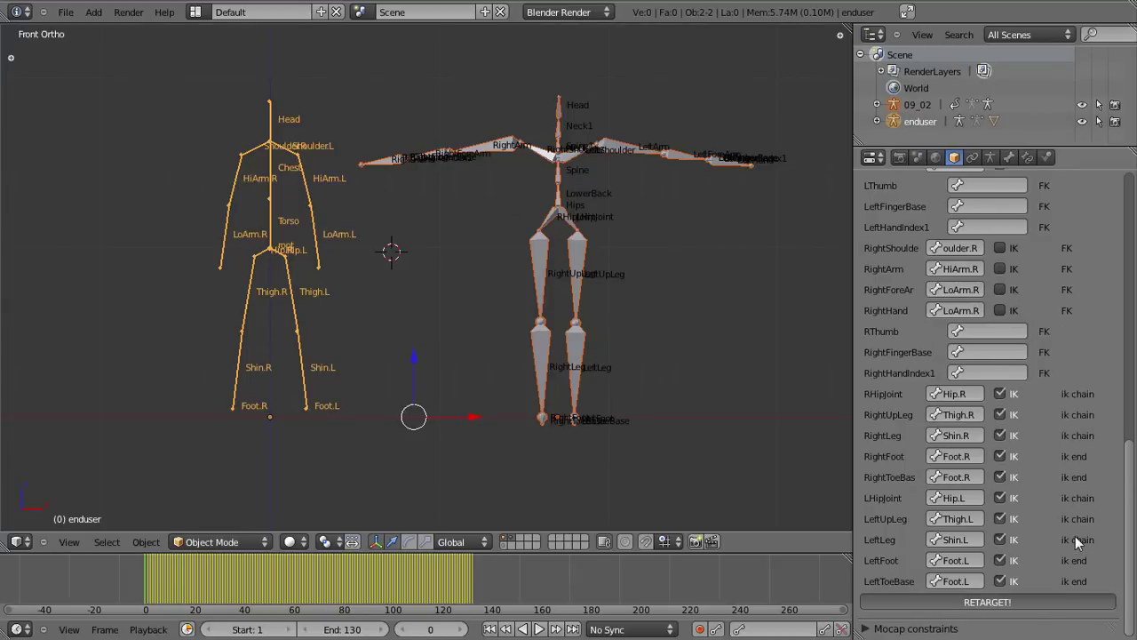
Hide 09_02 and parent the retargeted armature to stride_bone with Ctrl+P > Object
key("h")
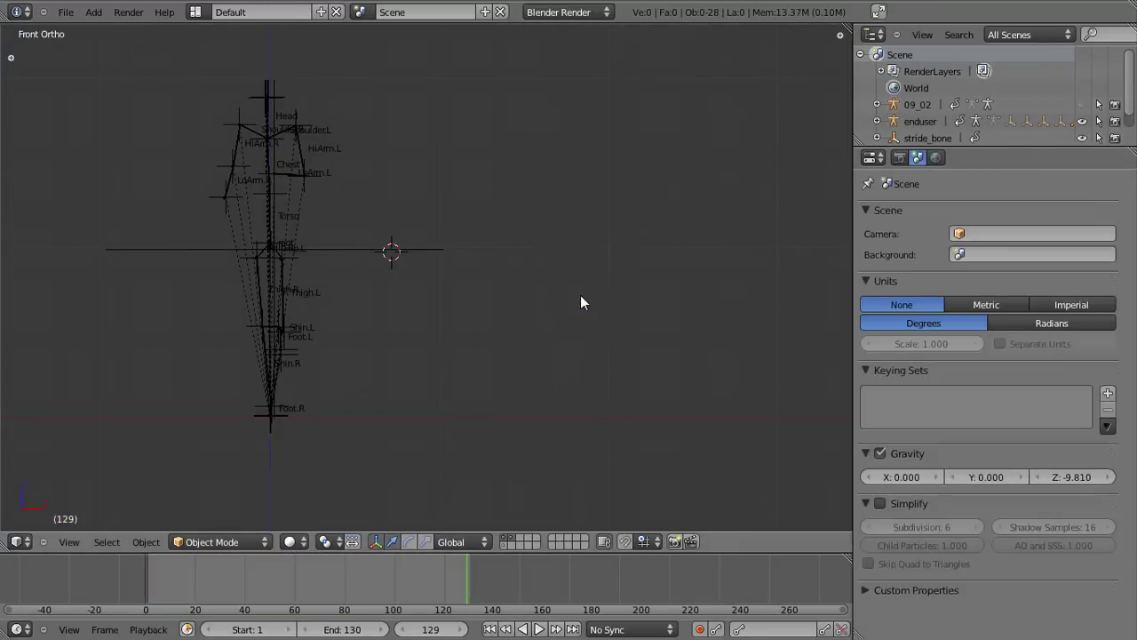
key("KP_3")
key("b")
left_click_drag(666, 461, 300, 194)
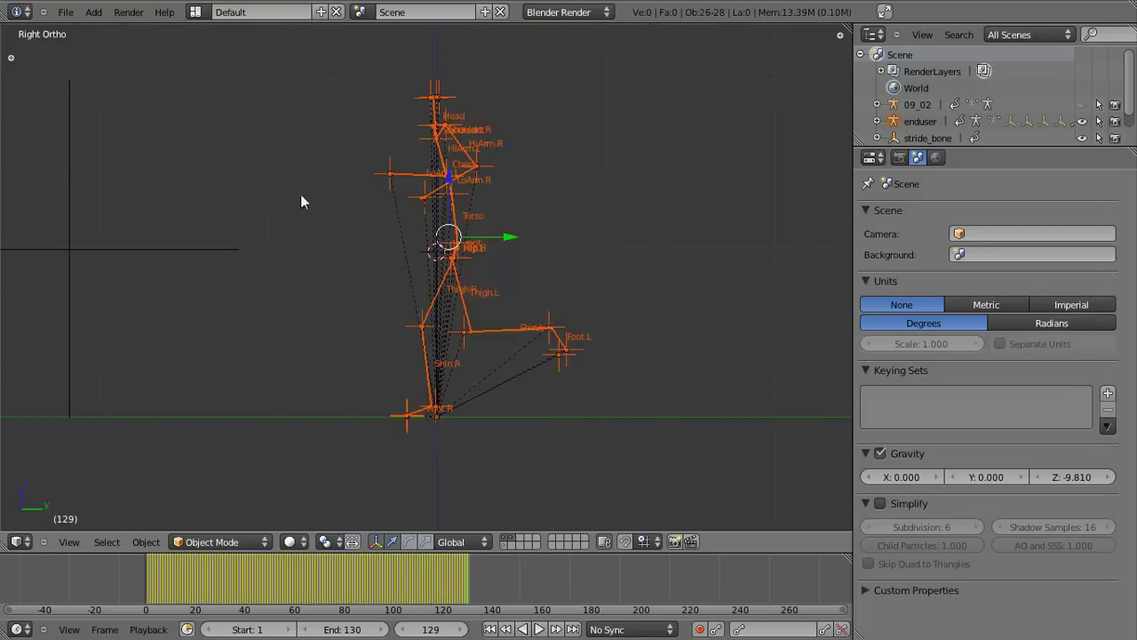
right_click(213, 248, "shift")
key("ctrl+p")
left_click(227, 237)
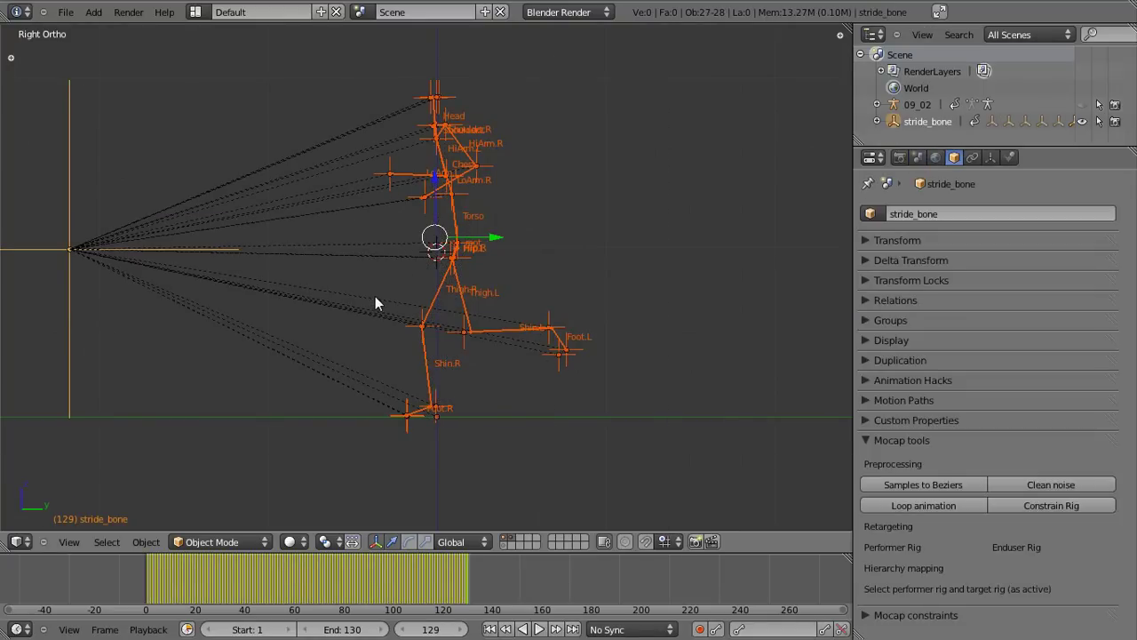
key("ctrl+z")
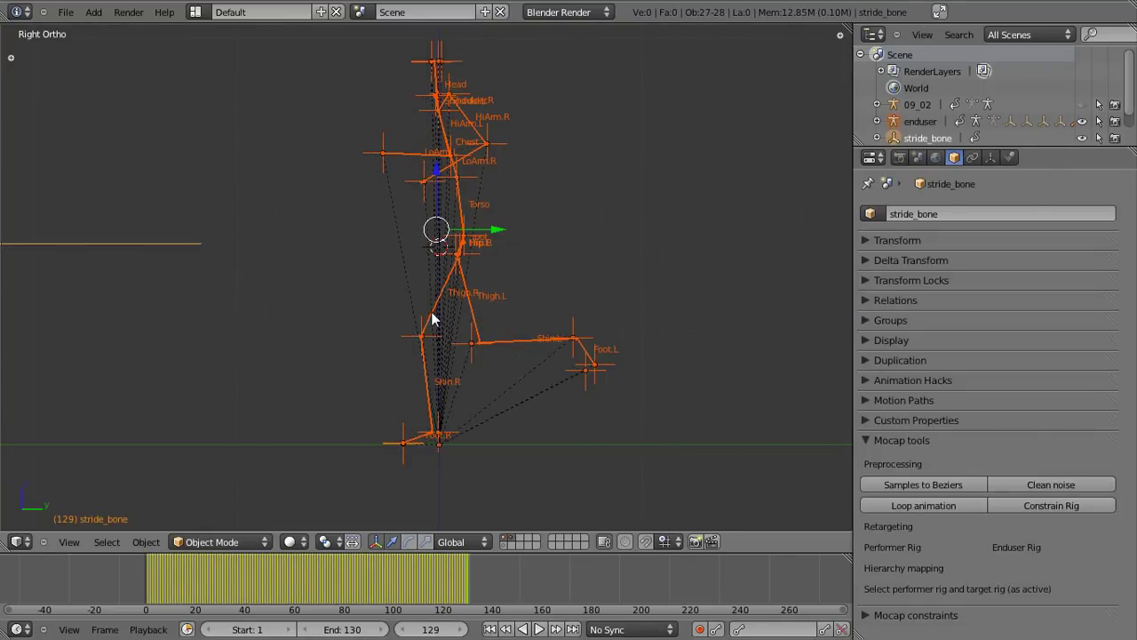
right_click(431, 311)
right_click(287, 272, "shift")
key("ctrl+p")
left_click(287, 321)
Play back the walk, check frame 72 and the RightFootOrg empty, then open recent files
key("alt+a")
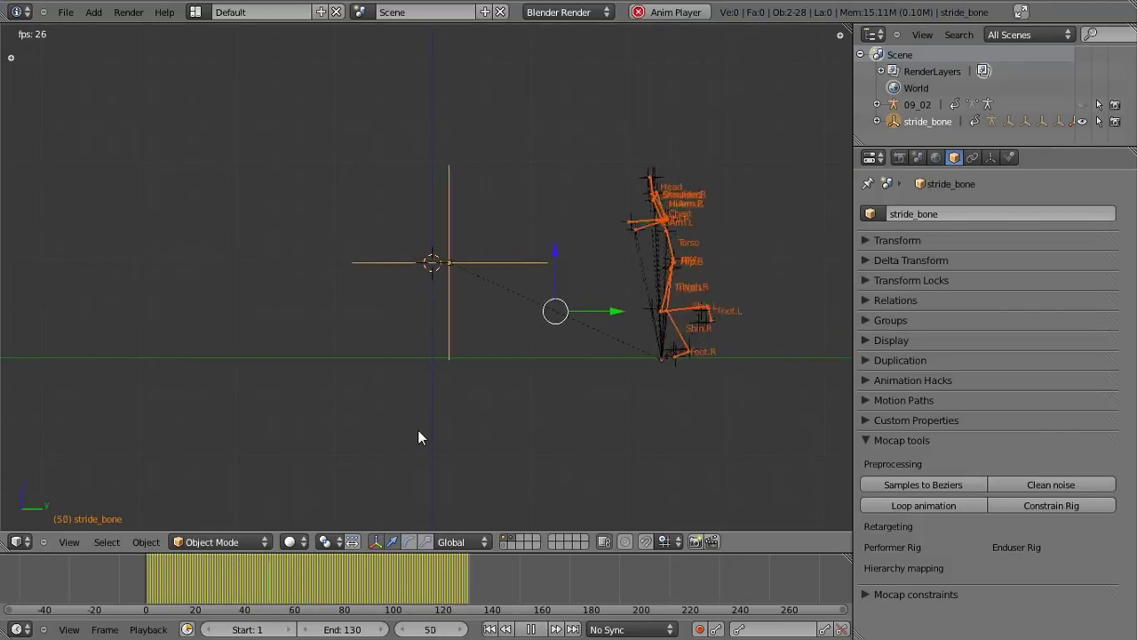
key("Escape")
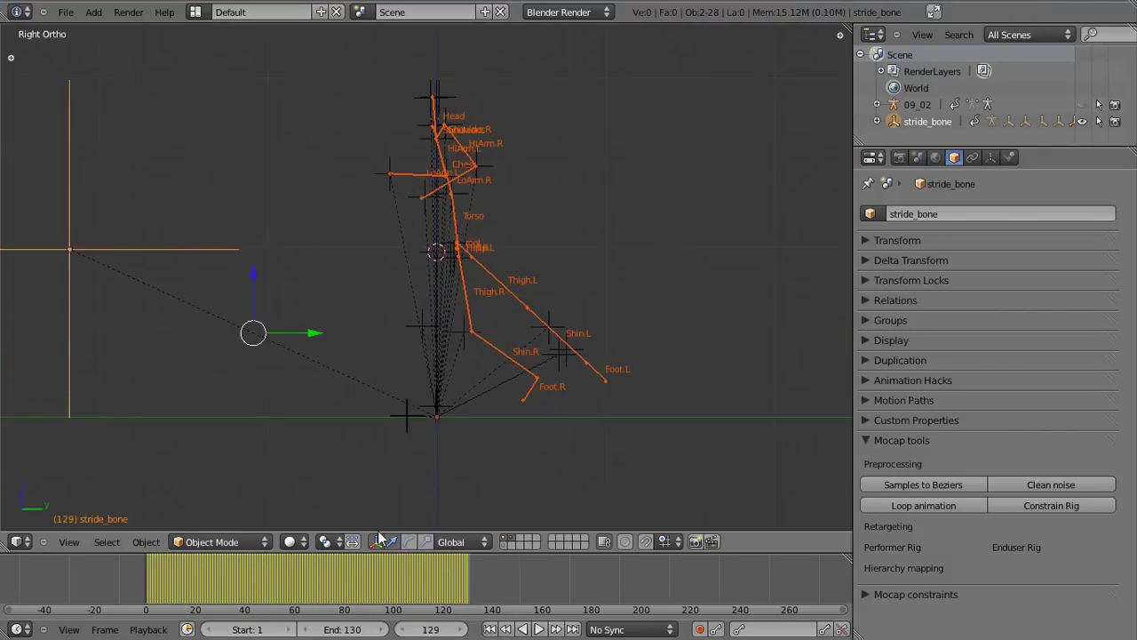
left_click_drag(351, 585, 273, 591)
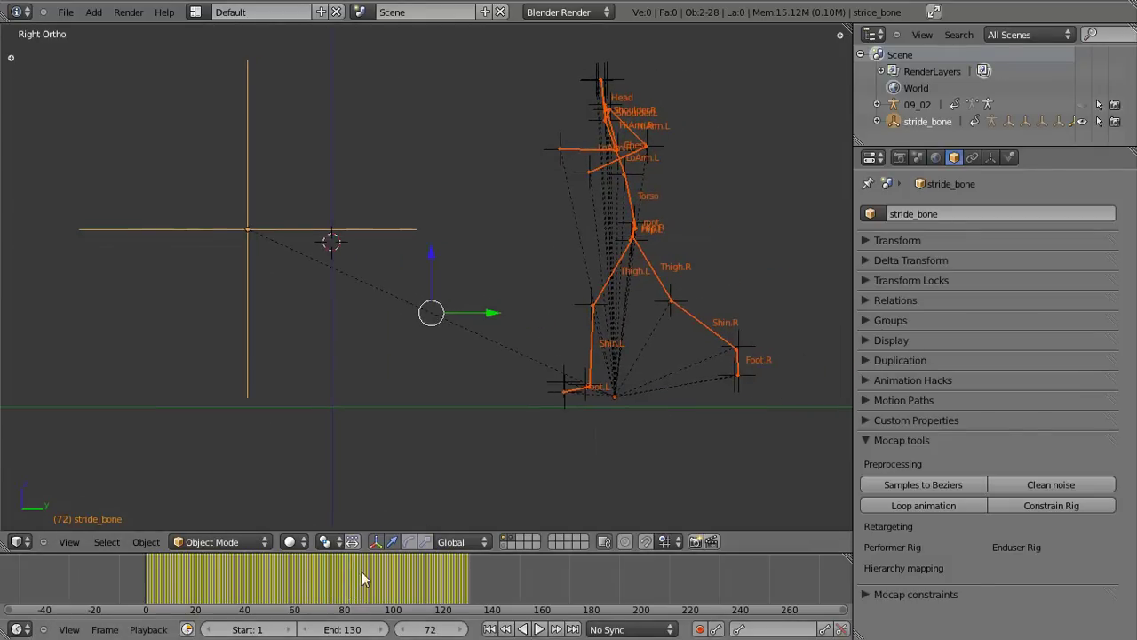
right_click(748, 420)
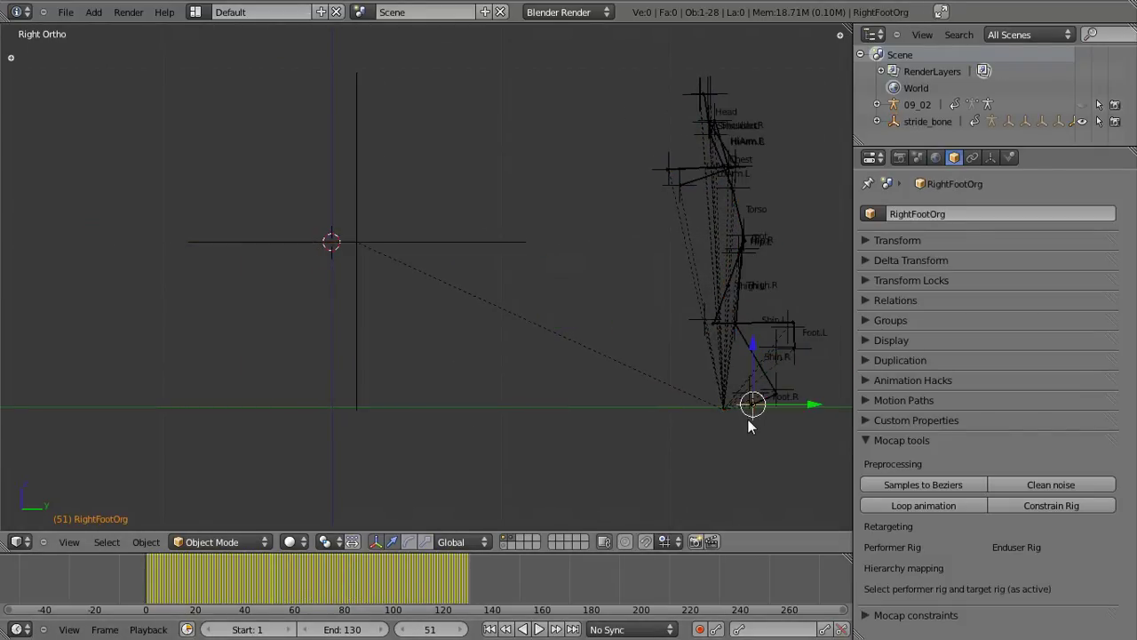
key("g")
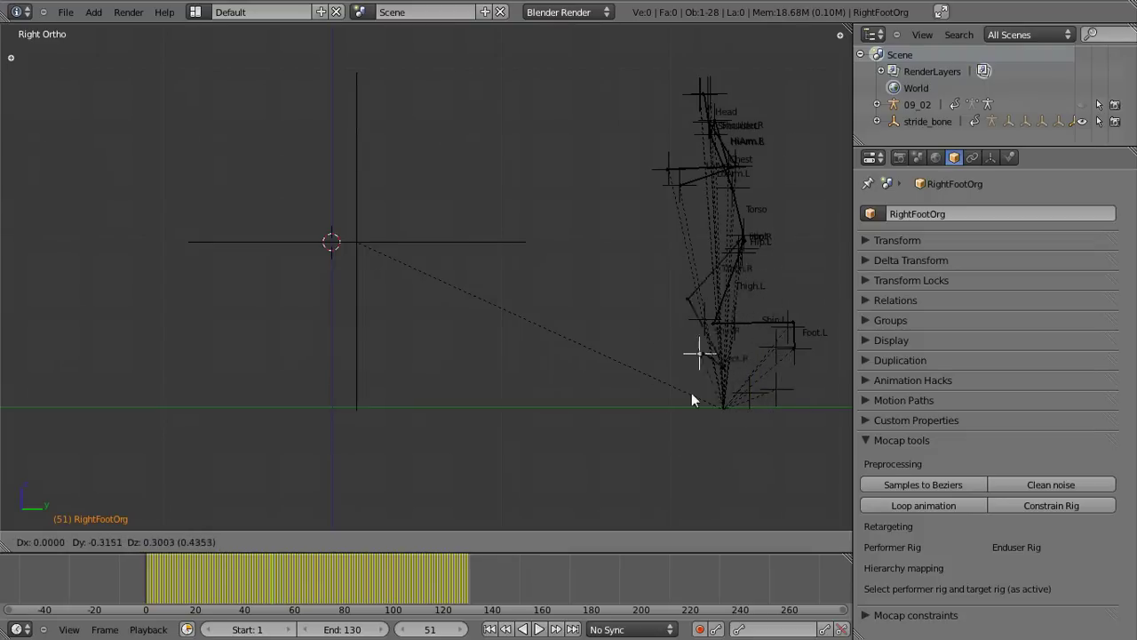
right_click(693, 435)
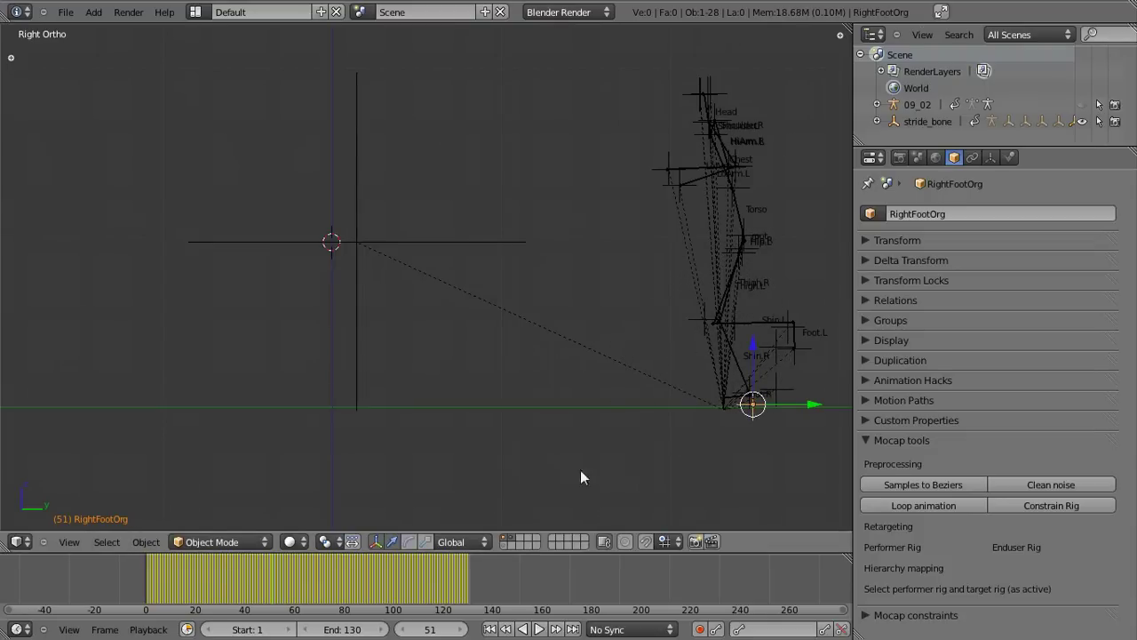
key("ctrl+KP_6")
scroll(454, 422, "down", 1)
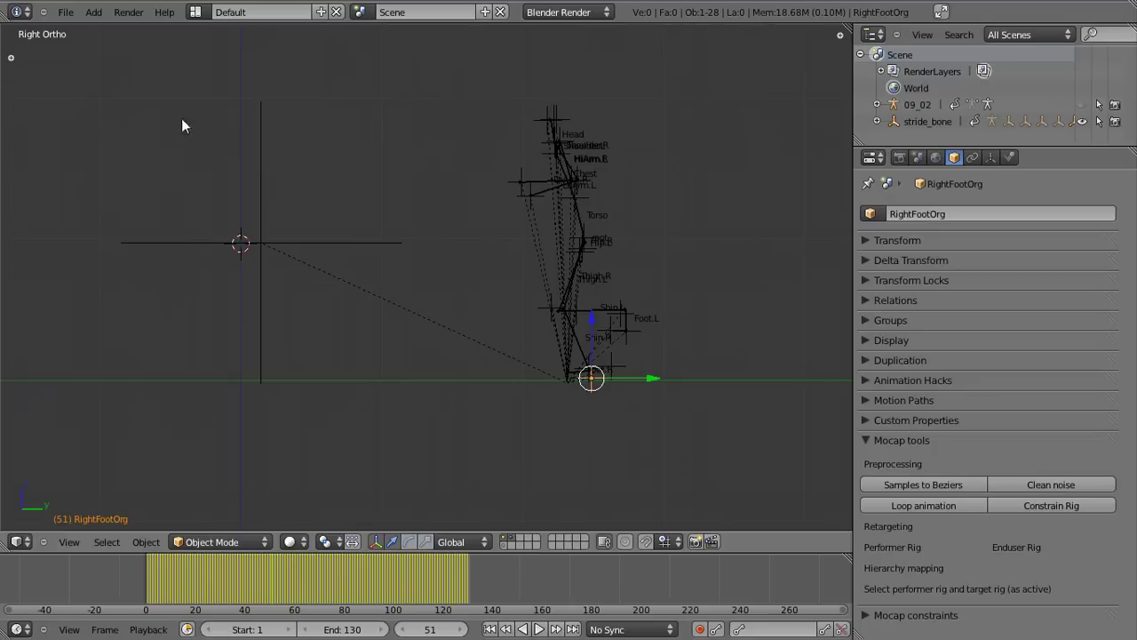
left_click(65, 11)
Open testrig3.blend and put the enduser armature into Edit Mode
mouse_move(89, 54)
left_click(241, 82)
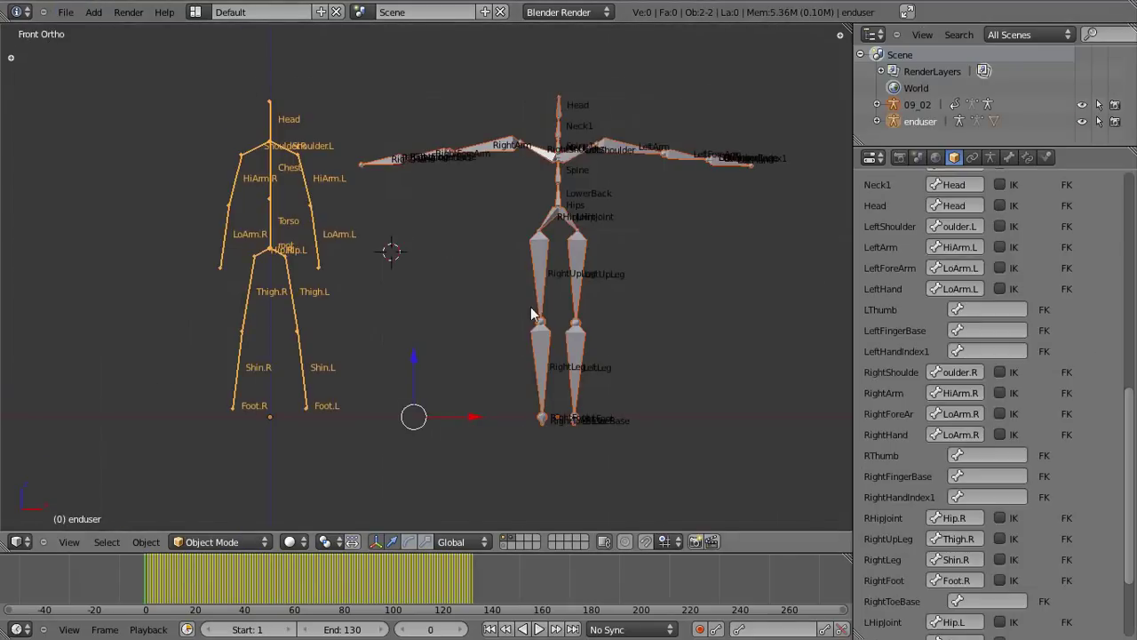
right_click(297, 351)
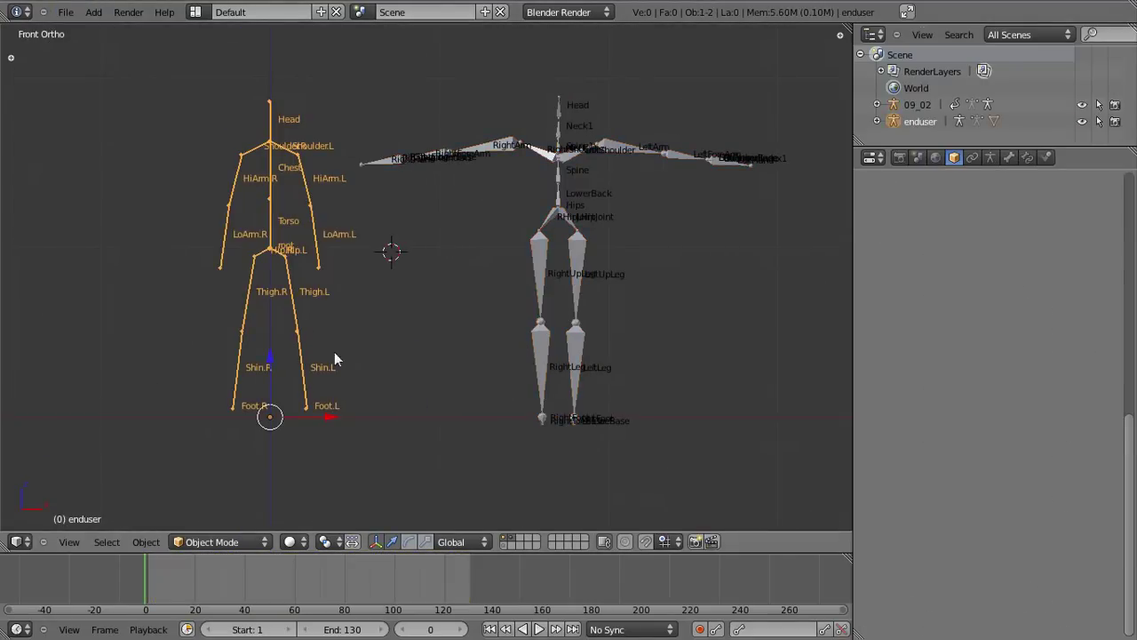
left_click(246, 541)
left_click(249, 488)
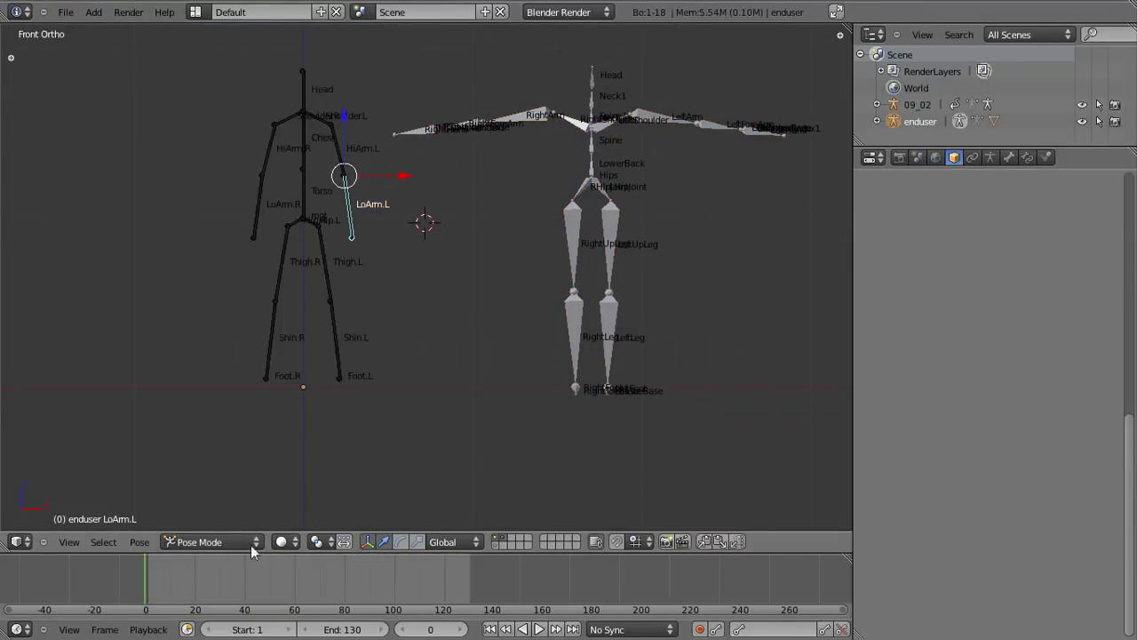
left_click(222, 541)
left_click(205, 507)
Duplicate the left foot bone, sliding the copy along Y to sit behind the foot
key("KP_3")
middle_click_drag(429, 369, 424, 361)
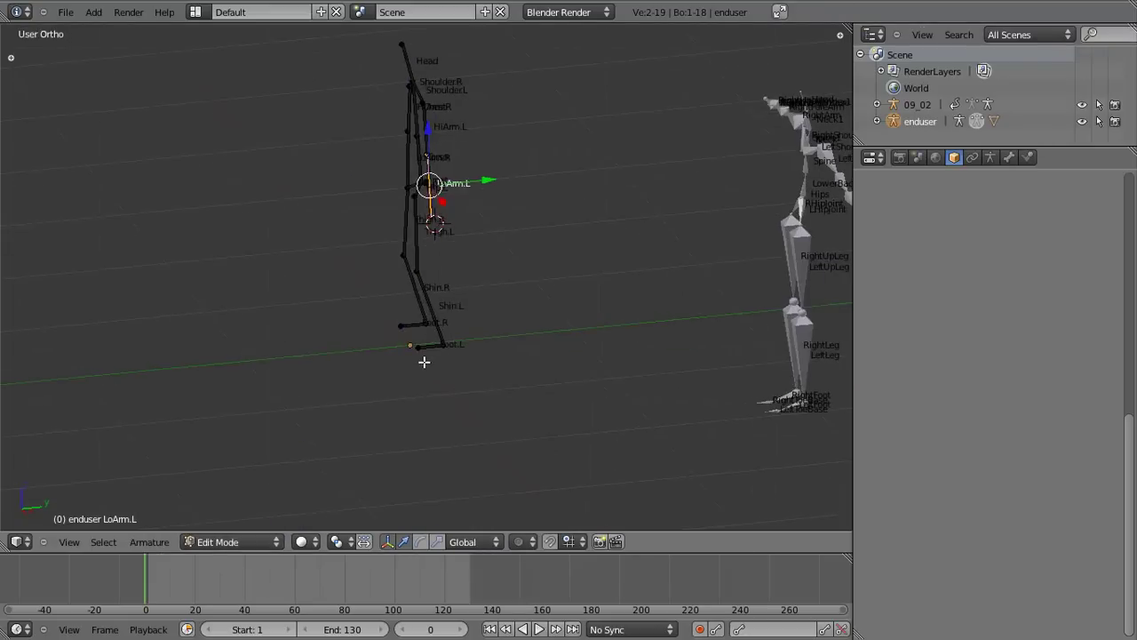
right_click(422, 356)
key("shift+d")
key("y")
left_click(395, 395)
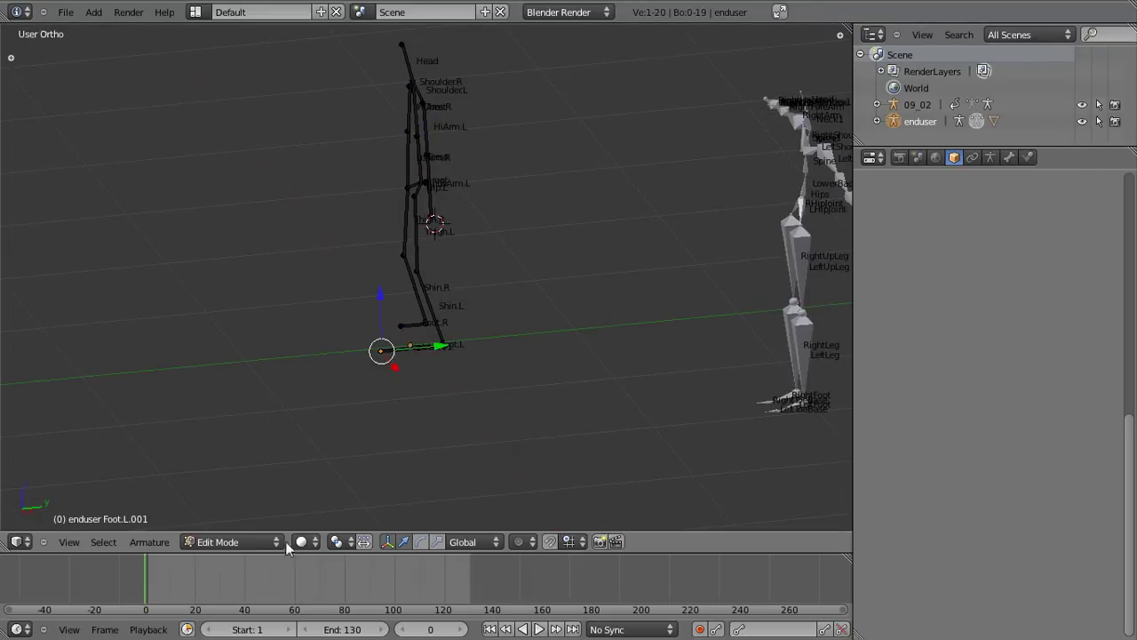
In Pose Mode, rename the copied Foot.L.001 bone in its Bone properties
left_click(222, 542)
left_click(267, 489)
scroll(381, 406, "up", 3)
left_click(991, 157)
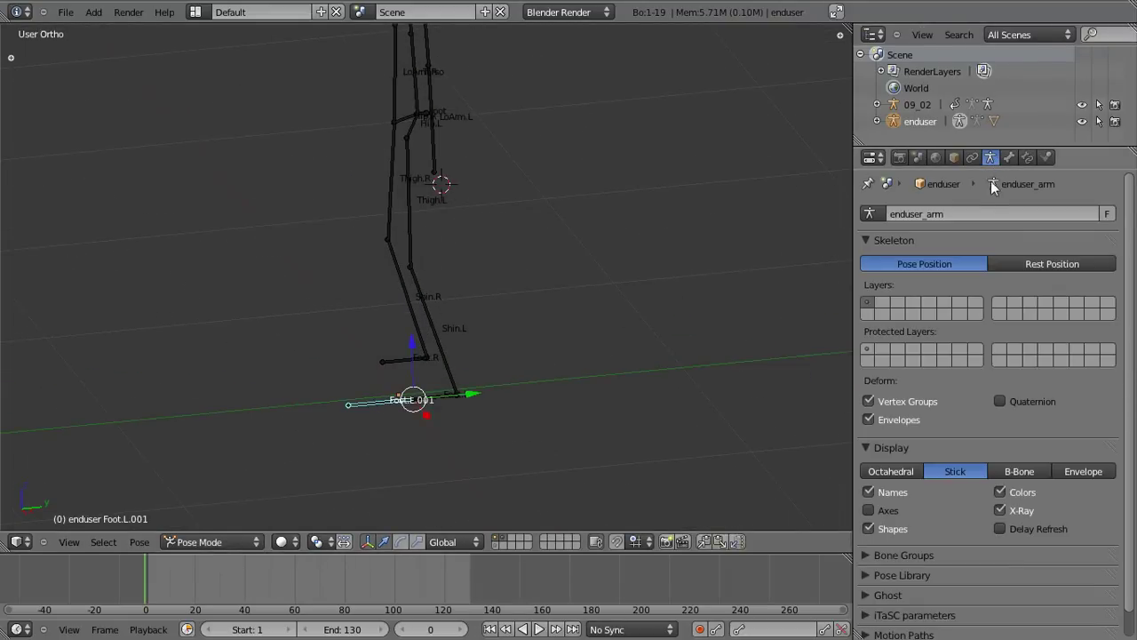
left_click(1009, 157)
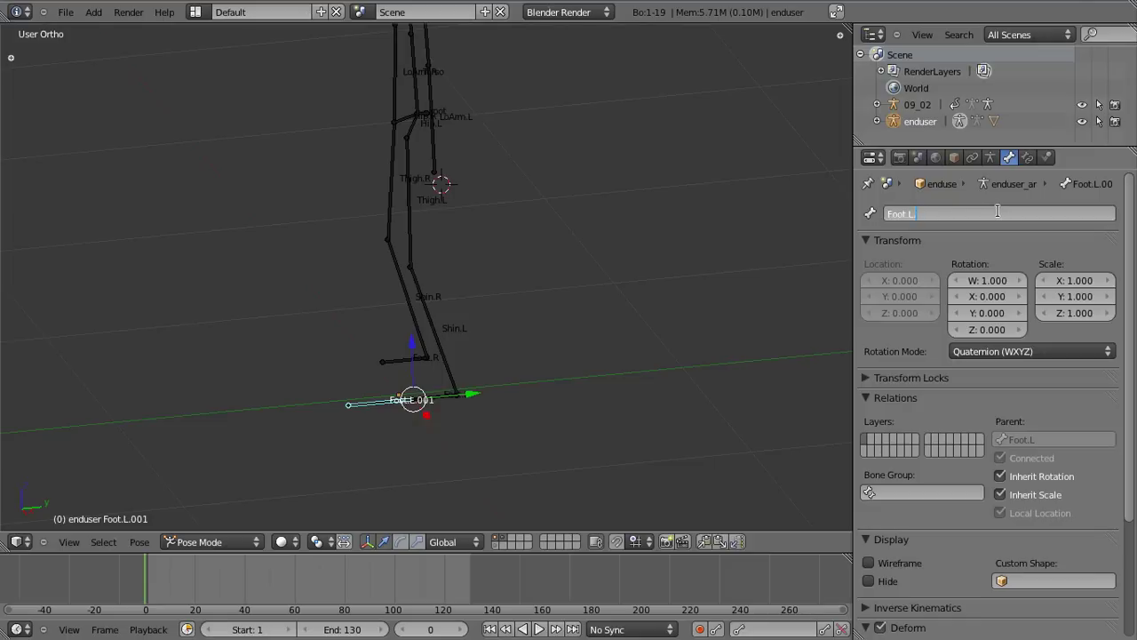
key("Return")
right_click(425, 404)
Add an Inverse Kinematics constraint to Foot.L targeting Foot.L.IK with chain length 3
left_click(975, 158)
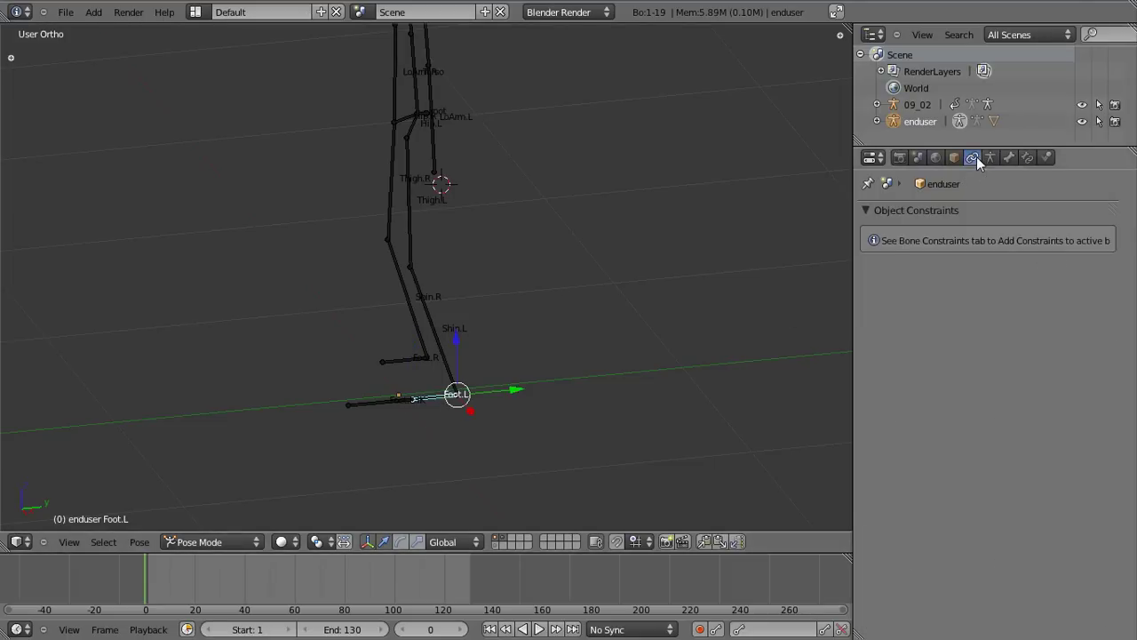
key("shift+ctrl+c")
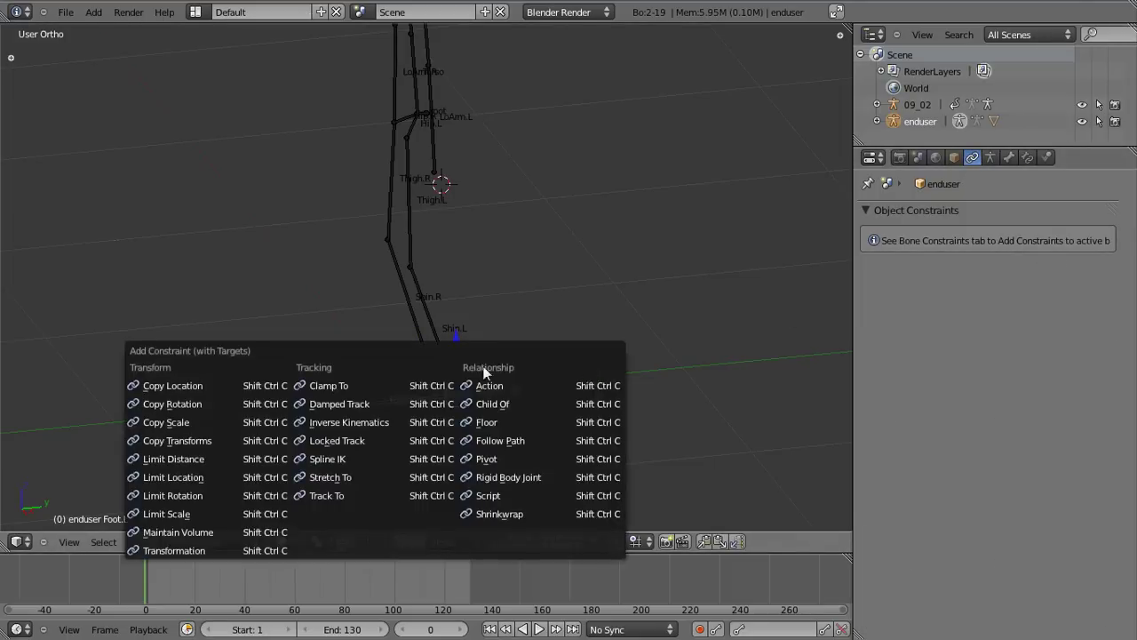
left_click(374, 422)
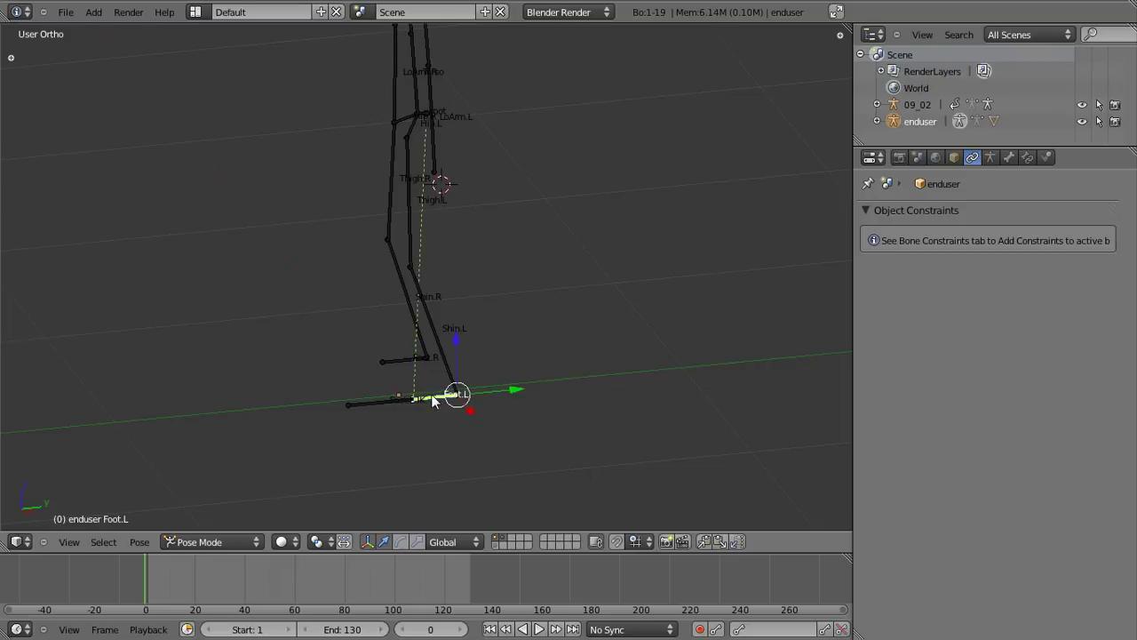
left_click(1028, 158)
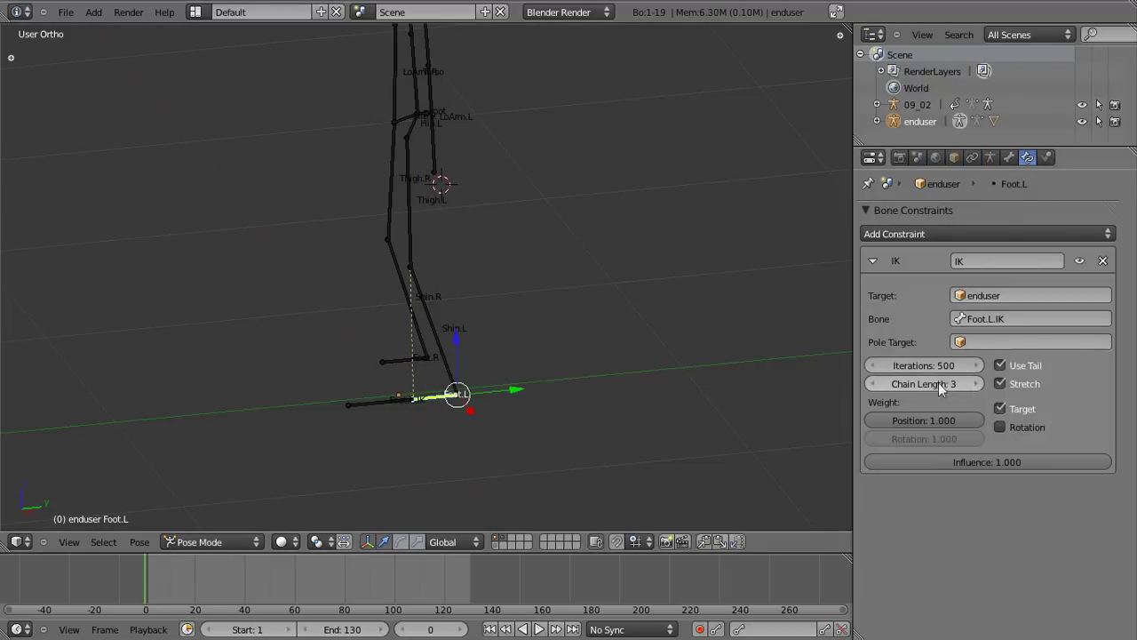
In Edit Mode, clear Foot.L.IK's parent and turn off its Local Location
right_click(382, 402)
key("r")
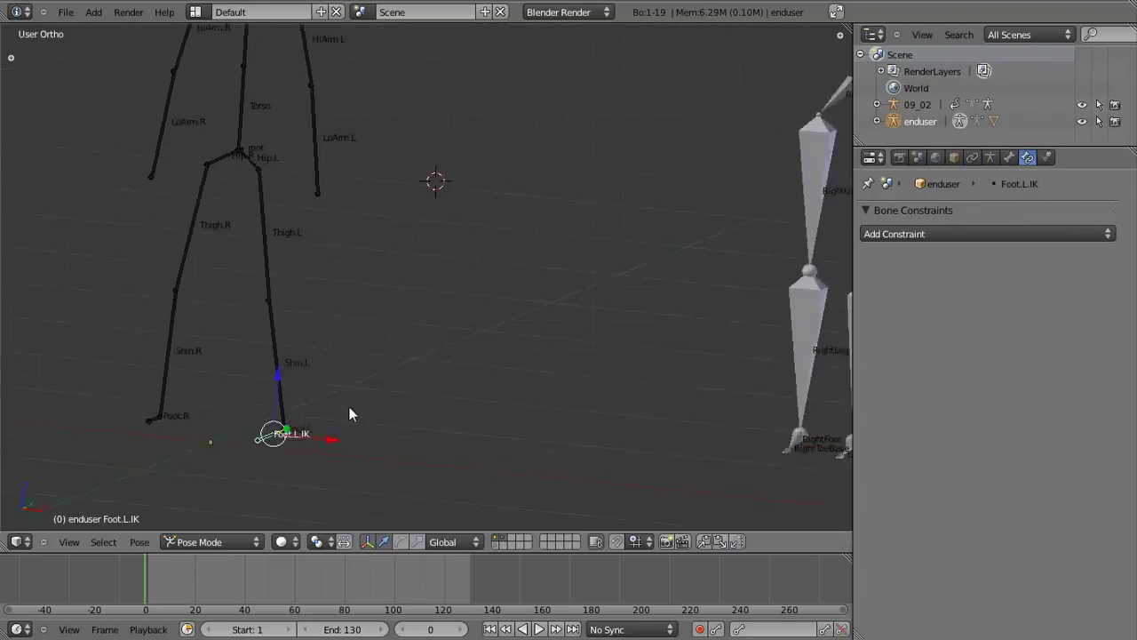
key("Tab")
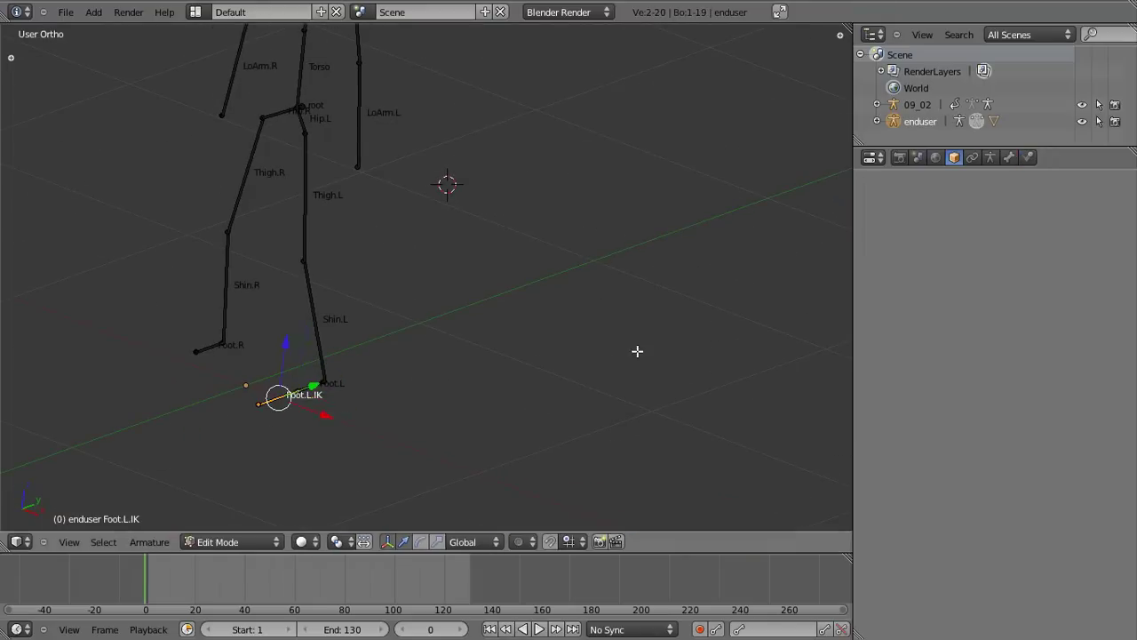
left_click(1009, 158)
left_click(1049, 381)
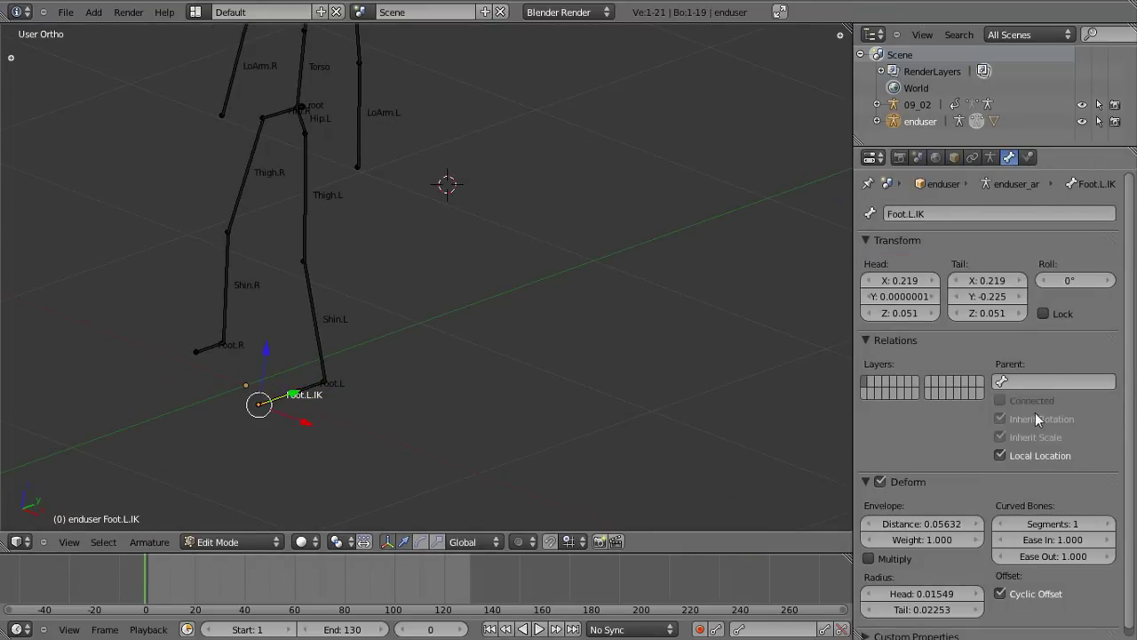
left_click(1044, 453)
Test-move Foot.L.IK in Pose Mode, then cancel the move
left_click(264, 525)
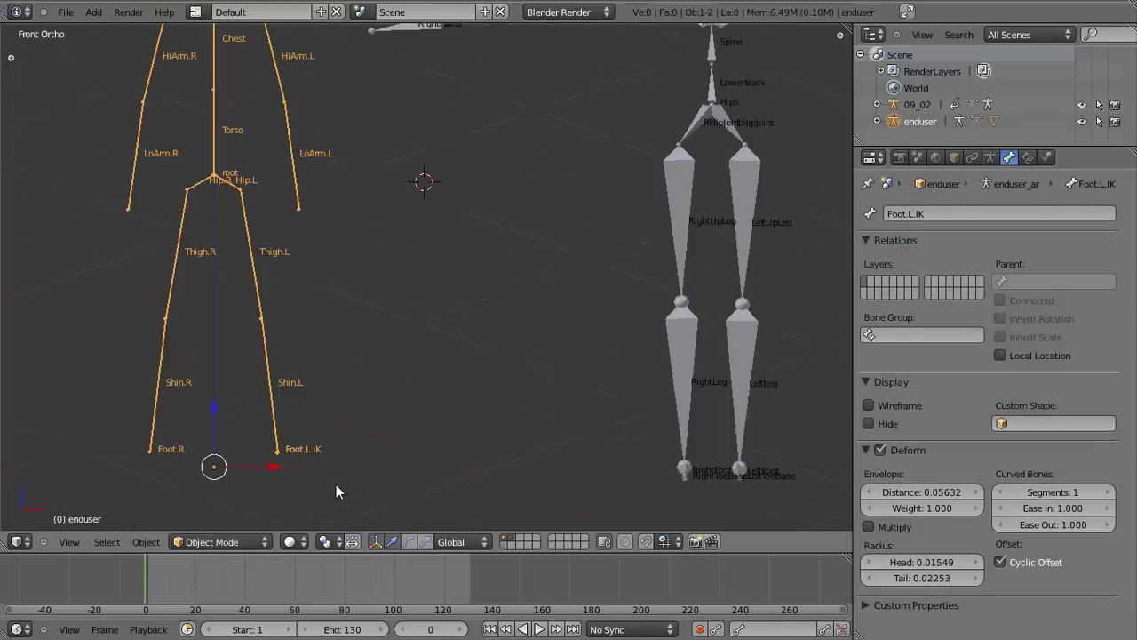
left_click(217, 541)
left_click(233, 489)
key("g")
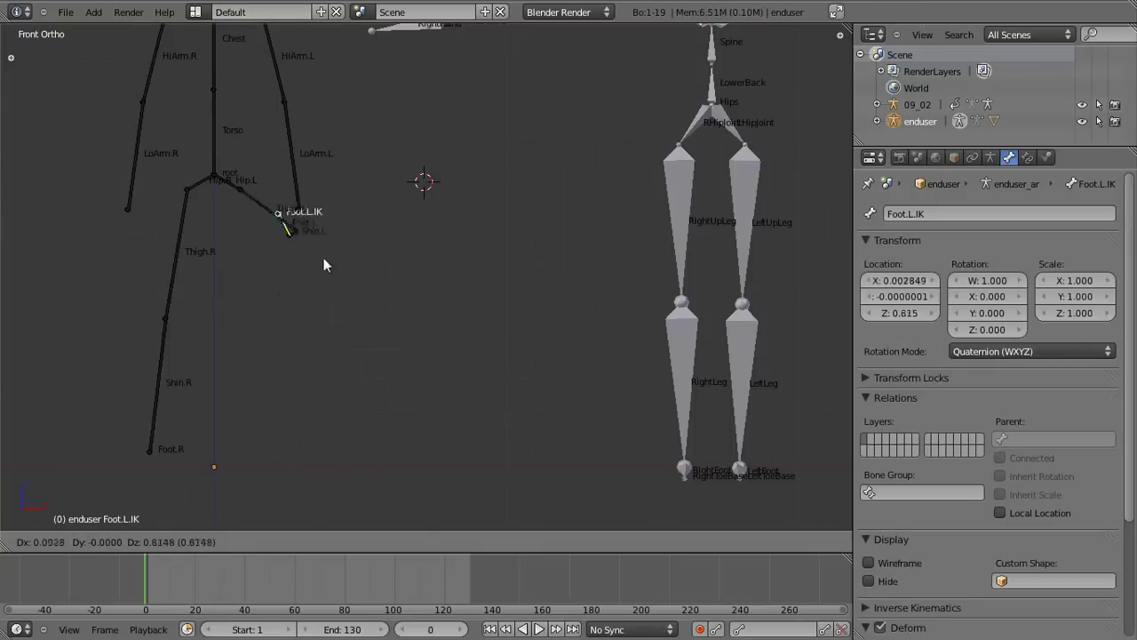
key("Escape")
In Object Mode, select both rigs and review the Mocap tools bone mapping for retargeting
left_click(226, 541)
left_click(234, 526)
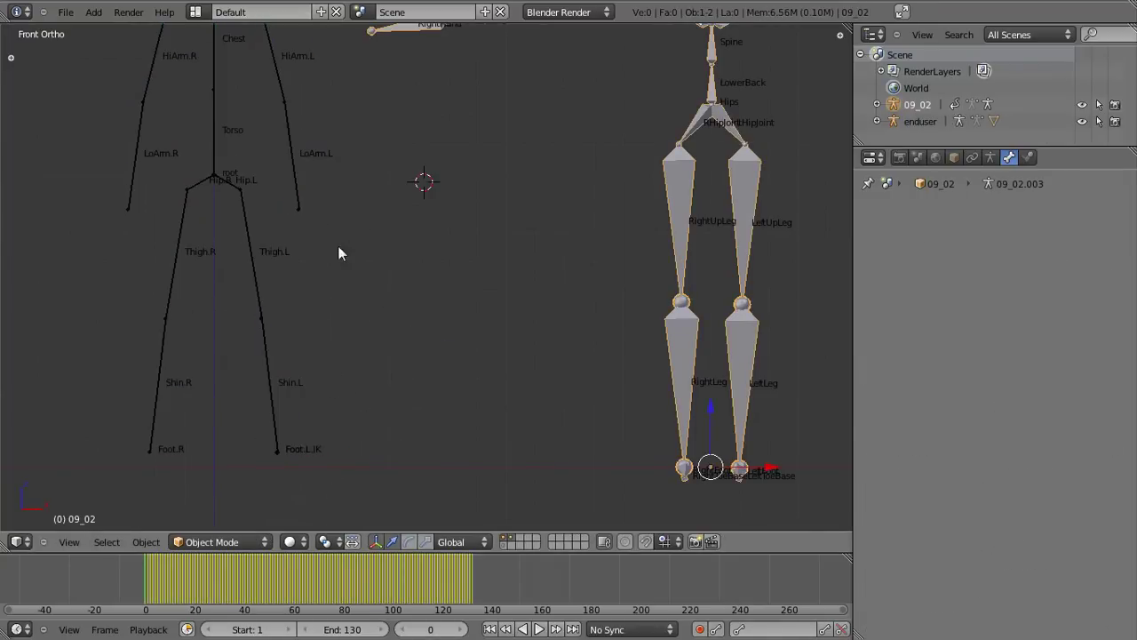
key("a")
scroll(651, 307, "down", 2)
scroll(679, 287, "down", 1)
left_click(953, 157)
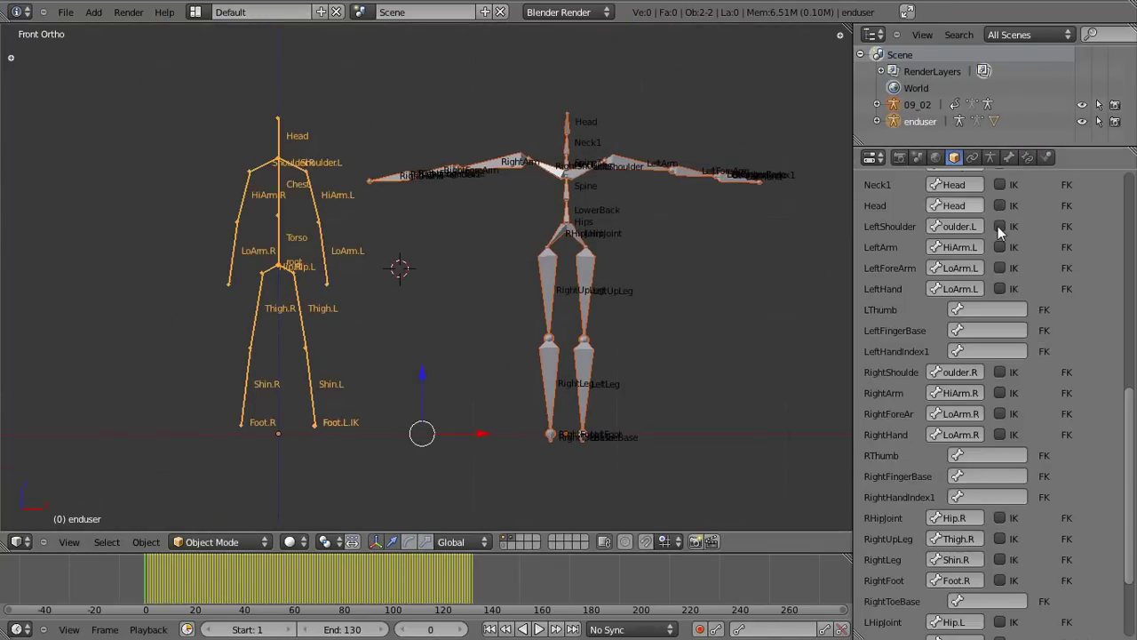
scroll(1031, 249, "down", 3)
scroll(1062, 267, "up", 2)
scroll(1062, 267, "up", 3)
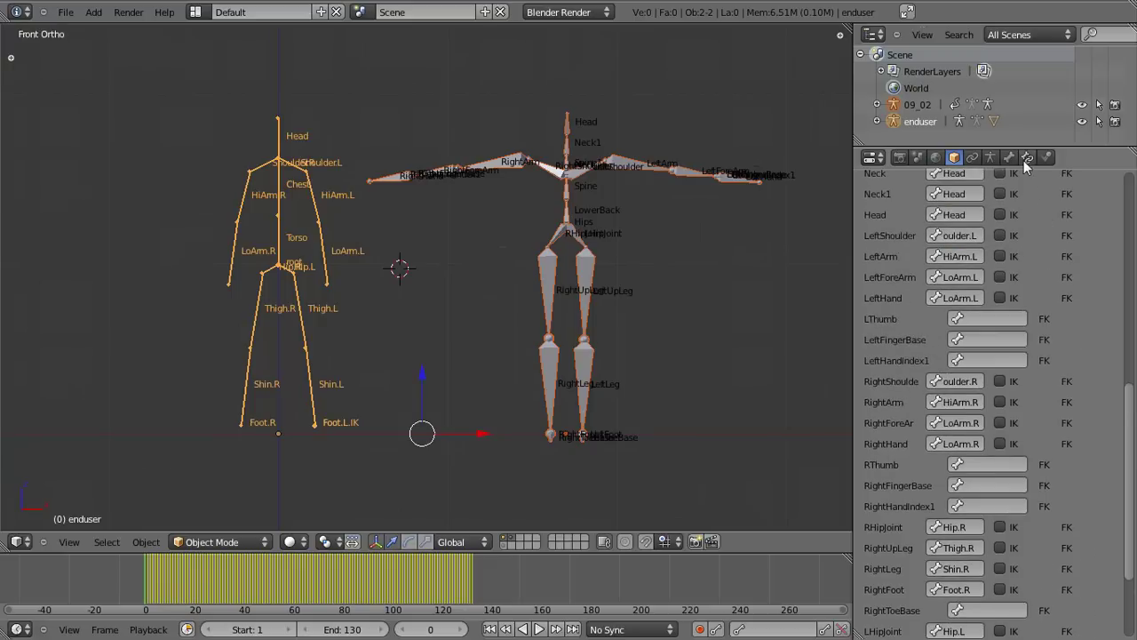
left_click(1028, 158)
left_click(954, 158)
scroll(1064, 535, "down", 5)
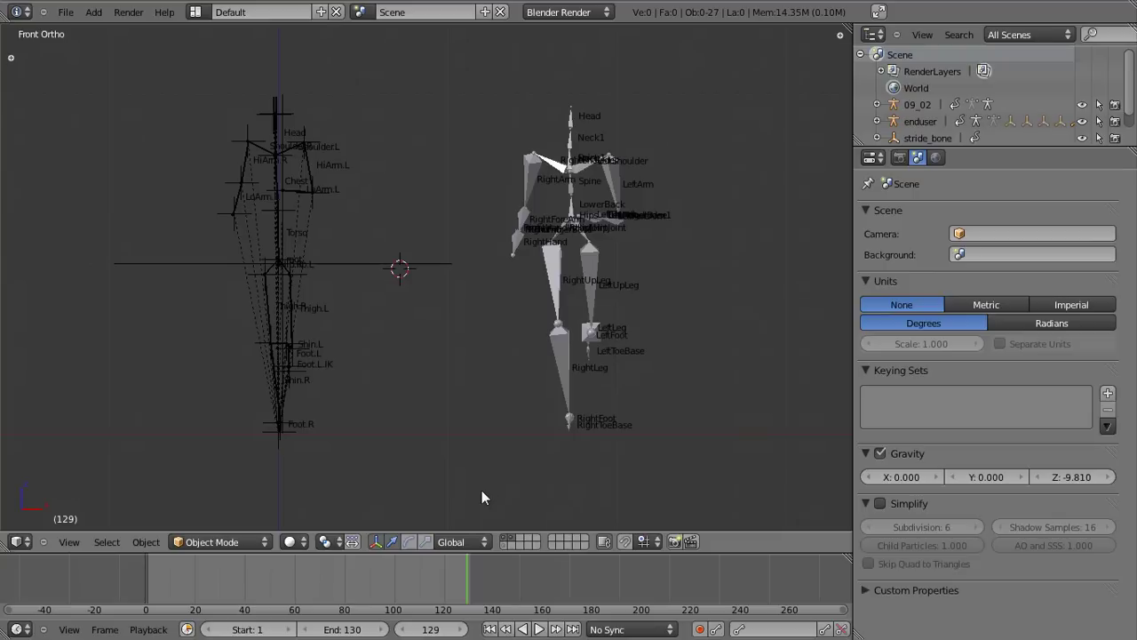
Hide 09_02, put enduser in Pose Mode, jump to frame 74, and play the run
key("h")
key("KP_3")
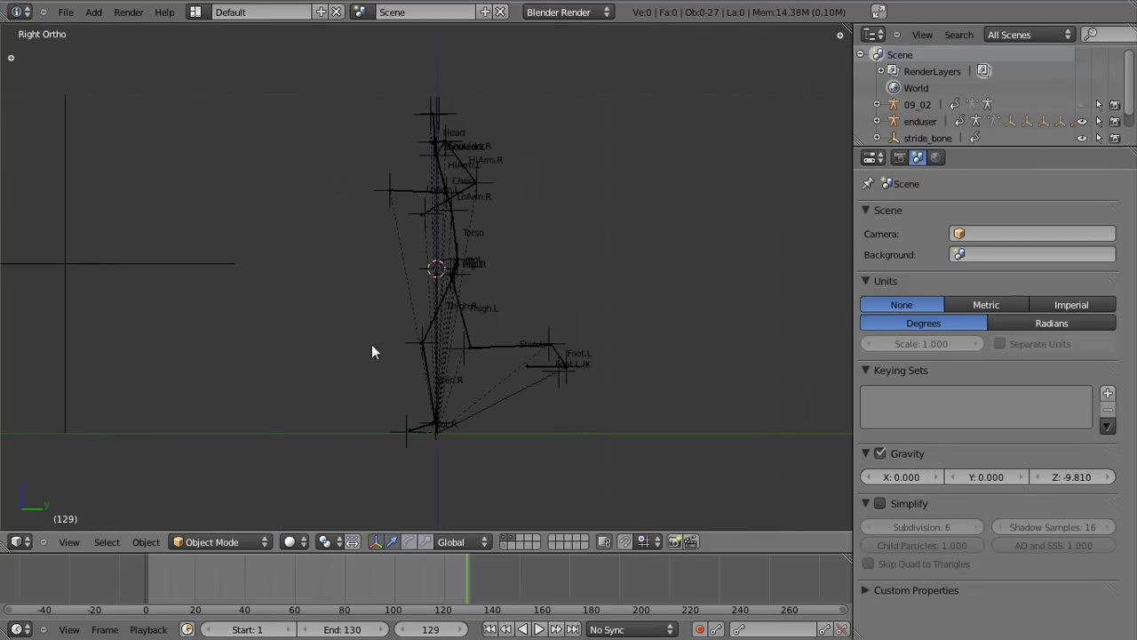
right_click(544, 365)
key("ctrl+Tab")
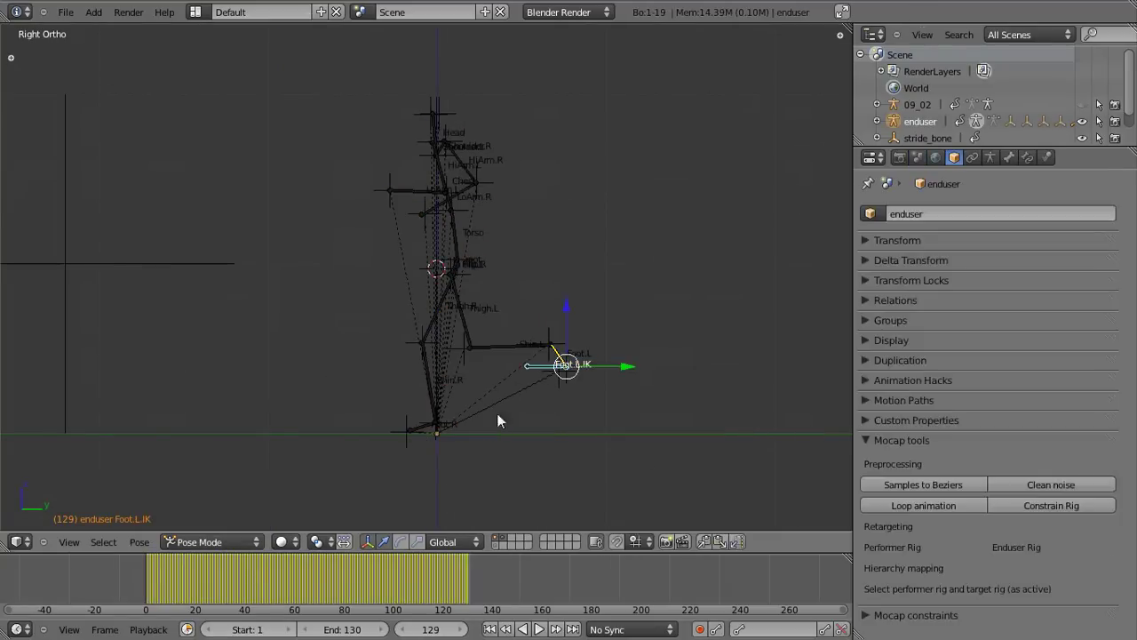
left_click(866, 240)
mouse_move(274, 573)
left_mouse_down()
mouse_move(362, 571)
mouse_move(192, 583)
left_mouse_up()
scroll(425, 460, "up", 1)
left_click(1009, 158)
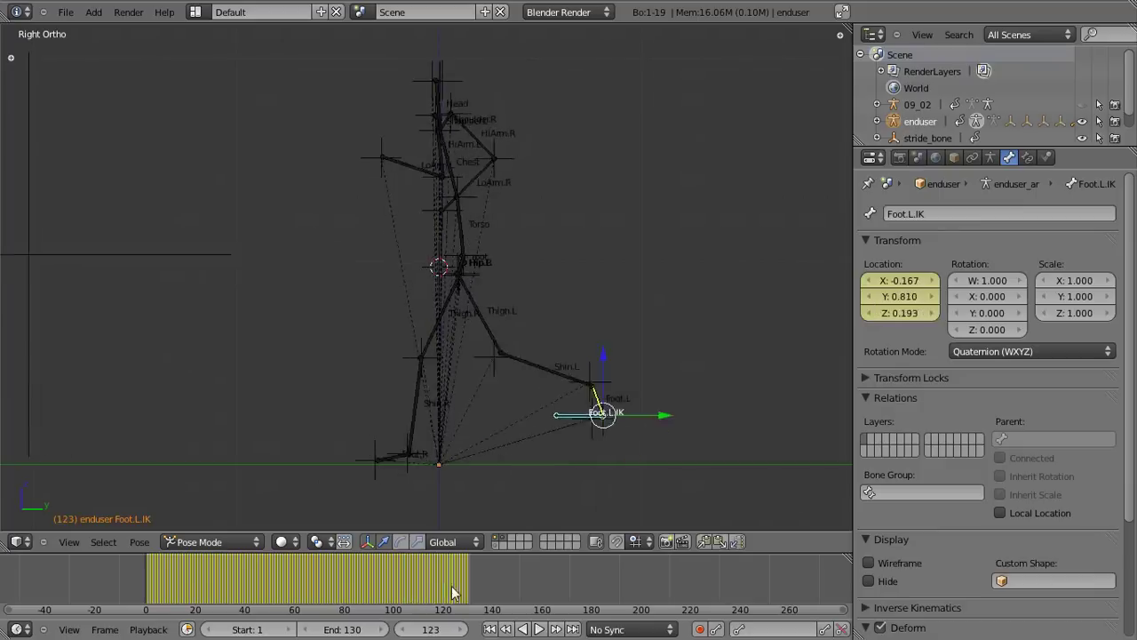
key("alt+a")
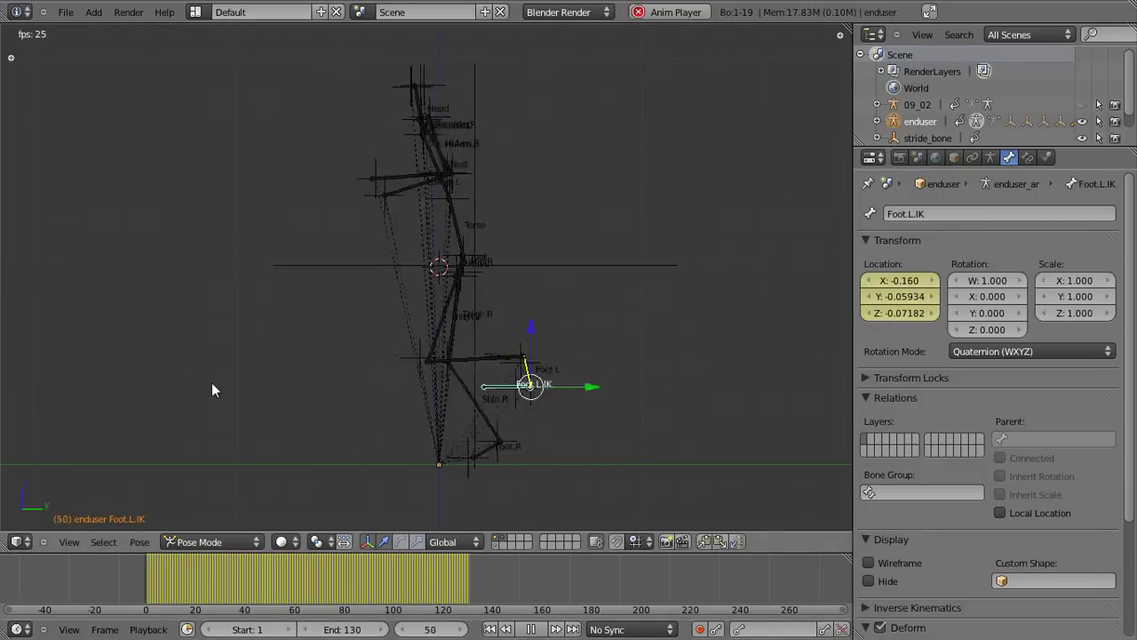
At frame 83, move Foot.L.IK down to ground level (Y -0.204, Z -0.03902)
key("Escape")
key("KP_3")
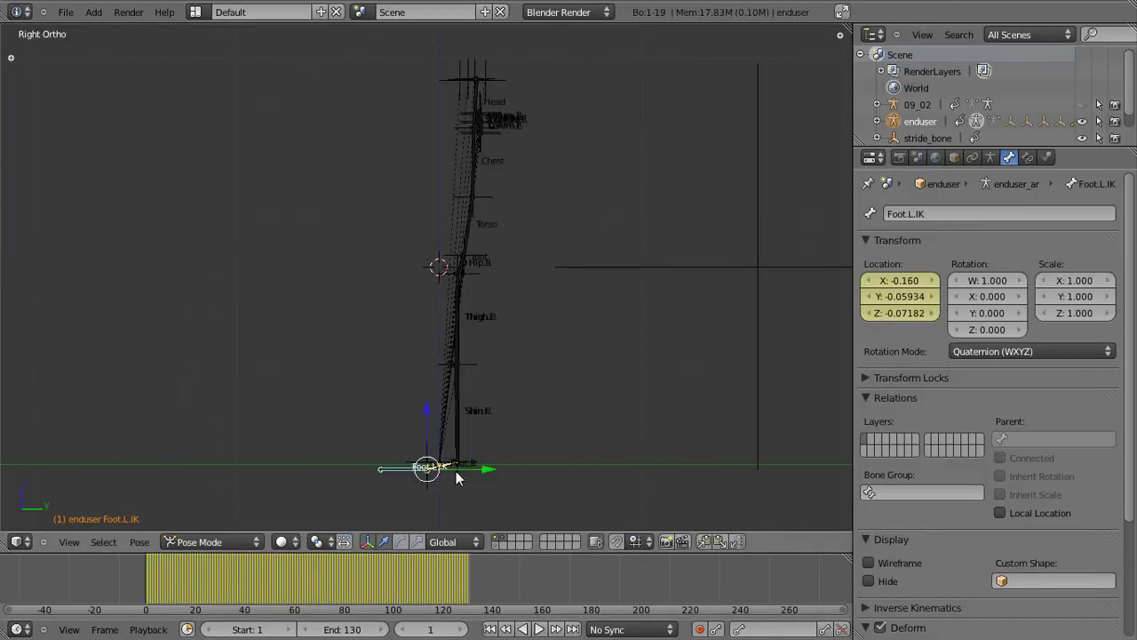
key("g")
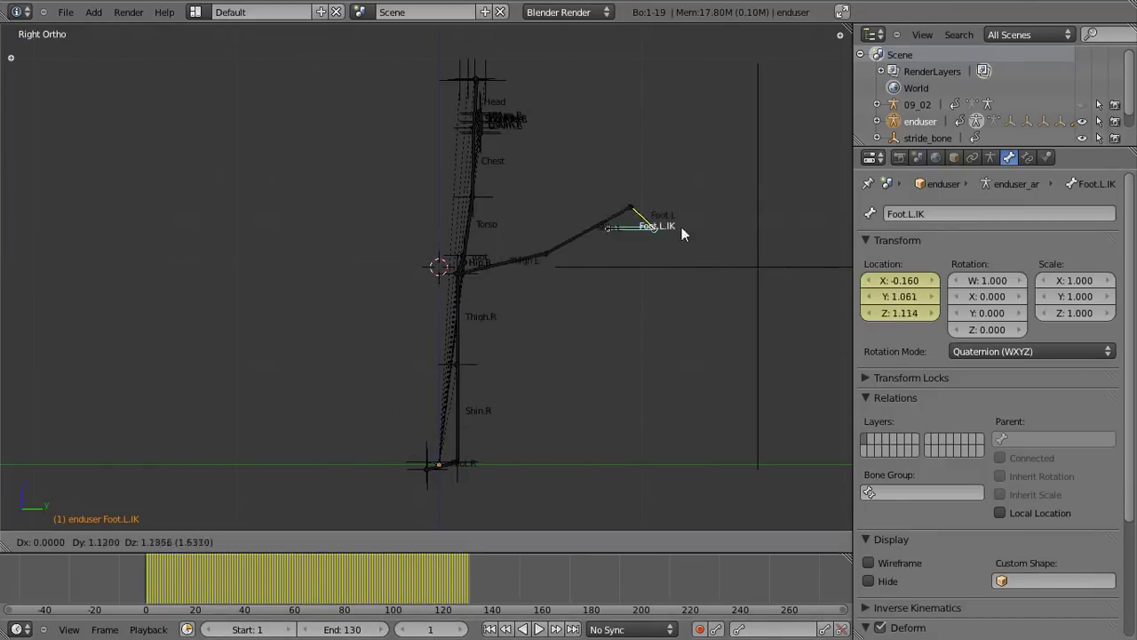
right_click(506, 440)
key("g")
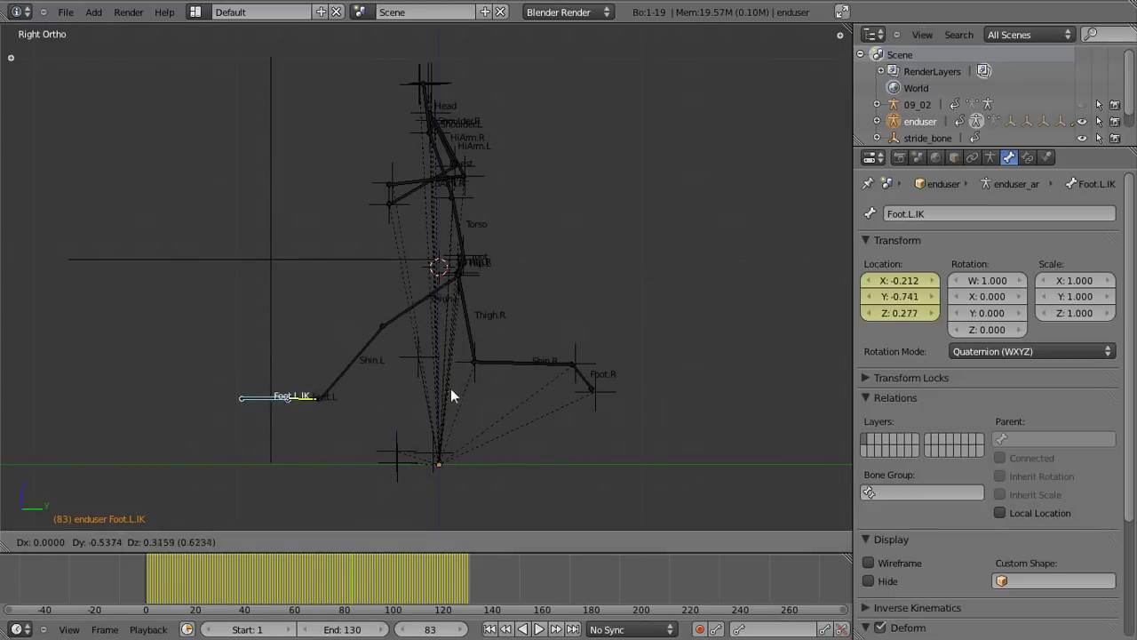
left_click(568, 449)
key("g")
right_click(577, 472)
key("g")
key("y")
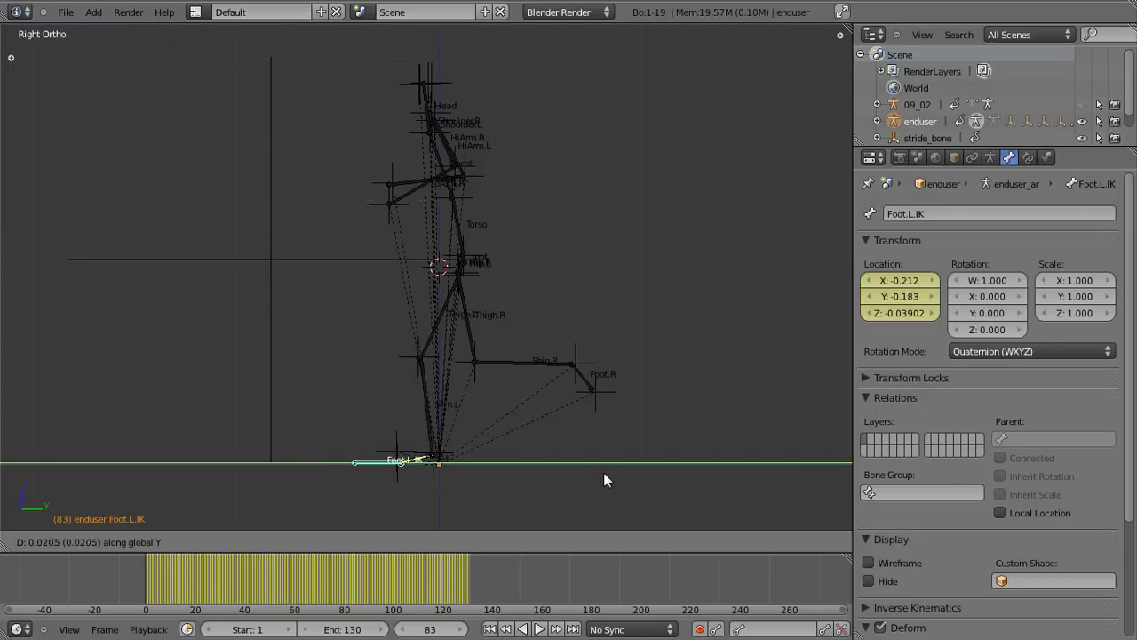
right_click(618, 477)
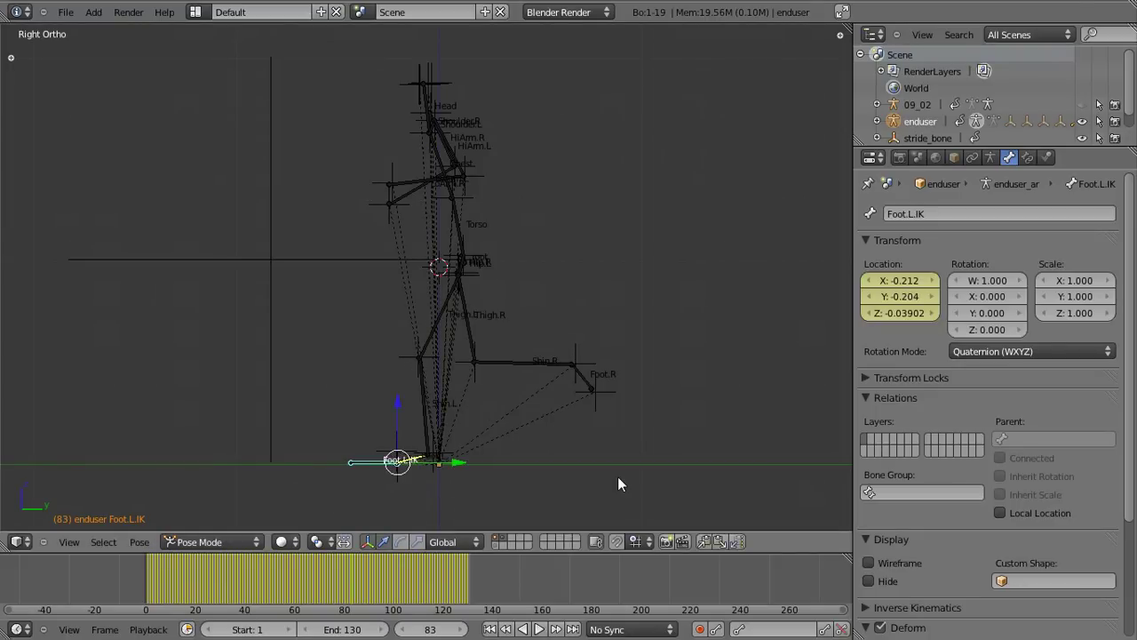
left_click(874, 157)
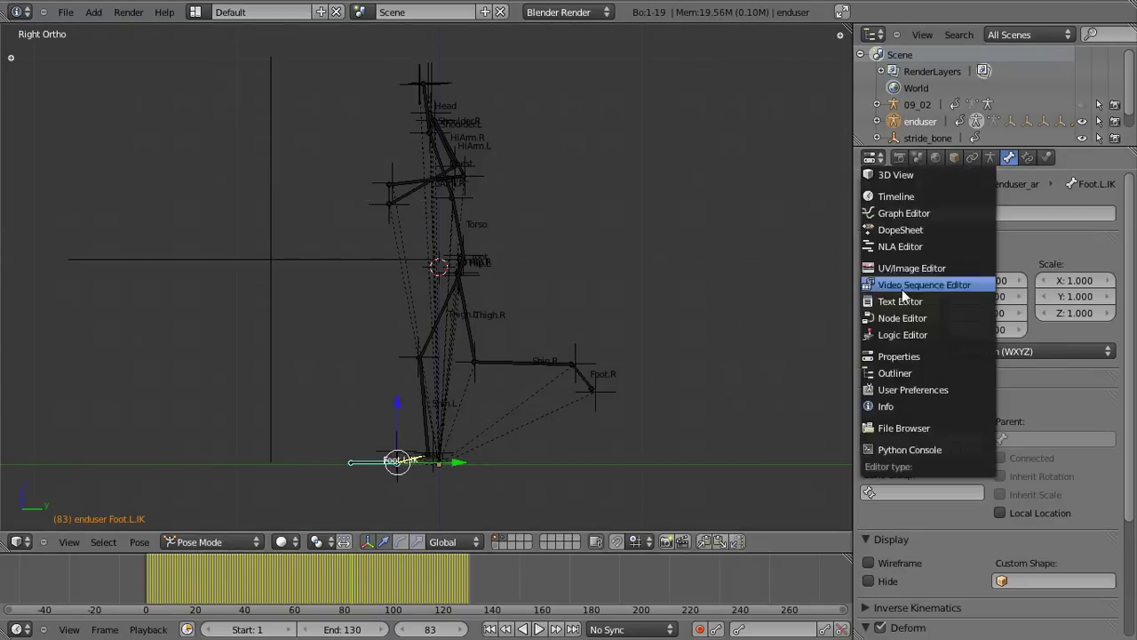